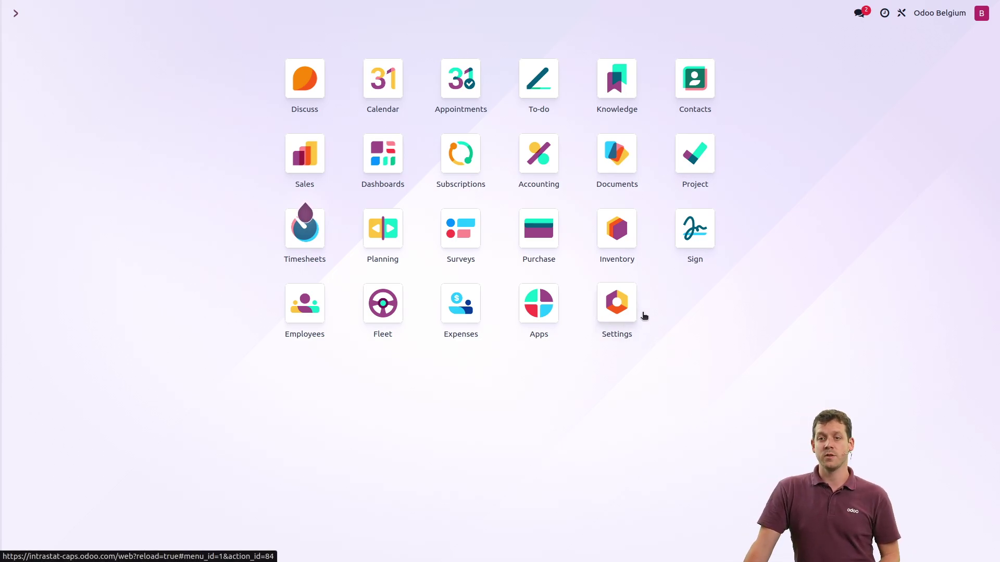
Search the settings for 'intrast', enable Intrastat under Accounting, and save.
left_click(624, 310)
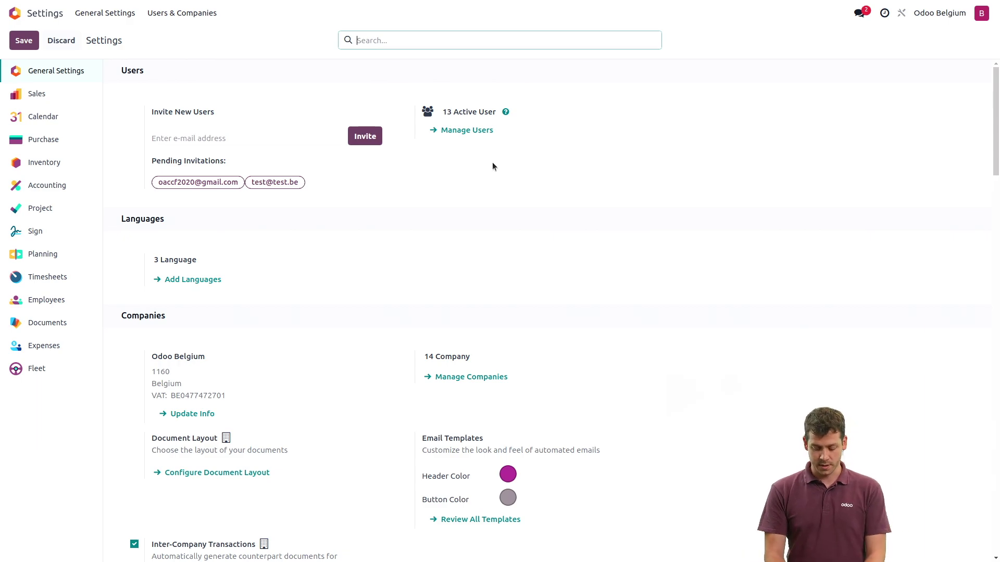
type("intrast")
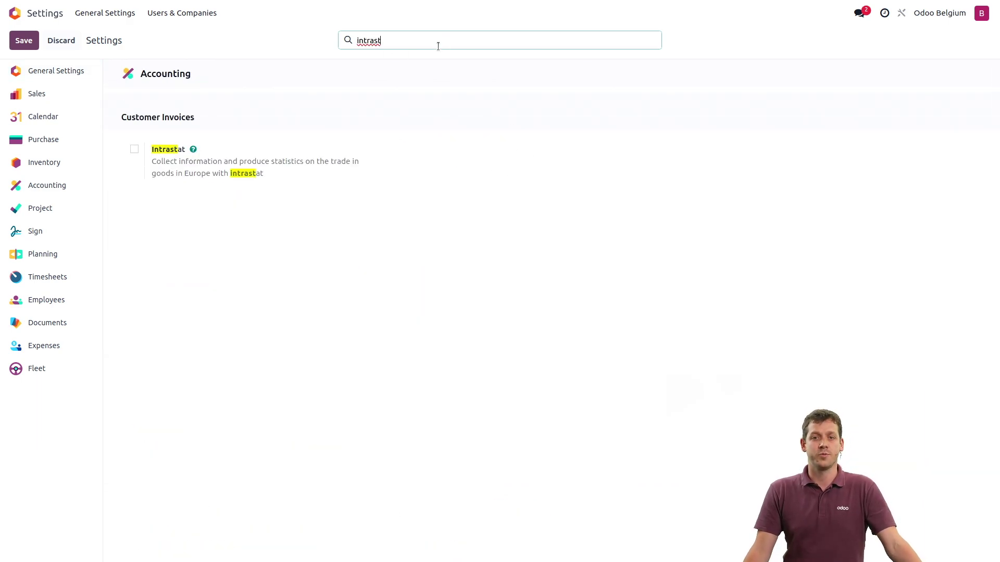
left_click(134, 150)
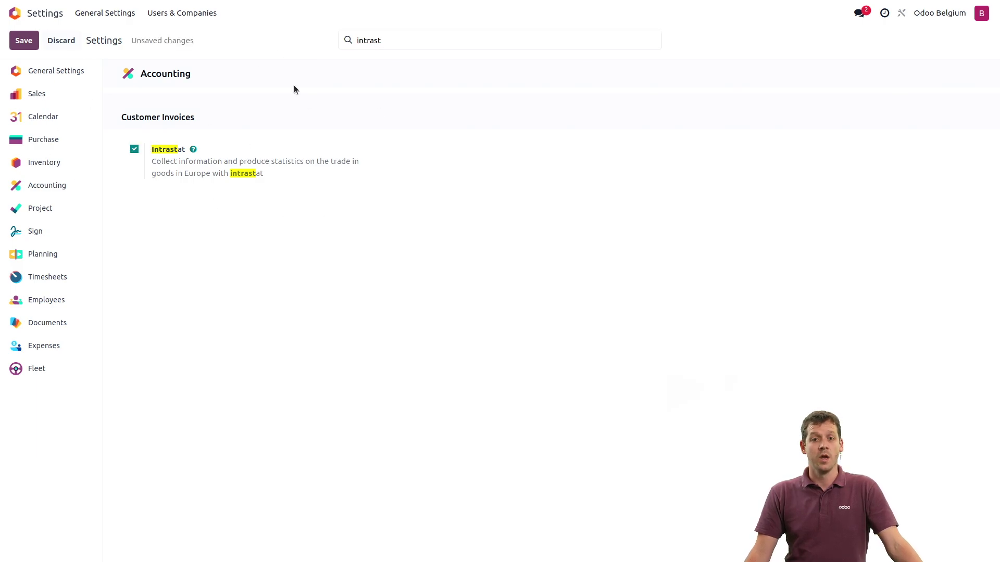
left_click(29, 34)
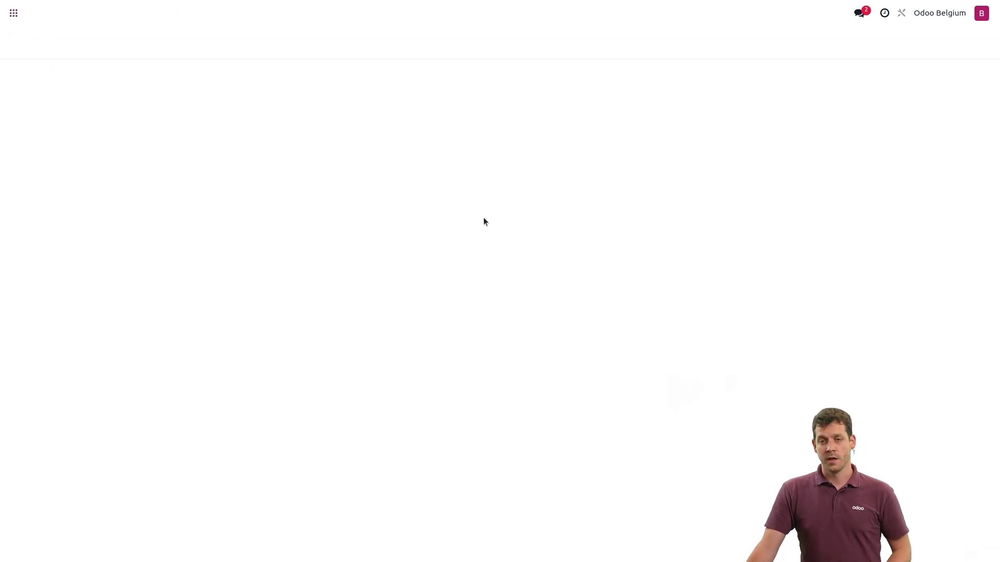
Set Company Intrastat Region to '3 Brussels region' and save the settings.
type("intra")
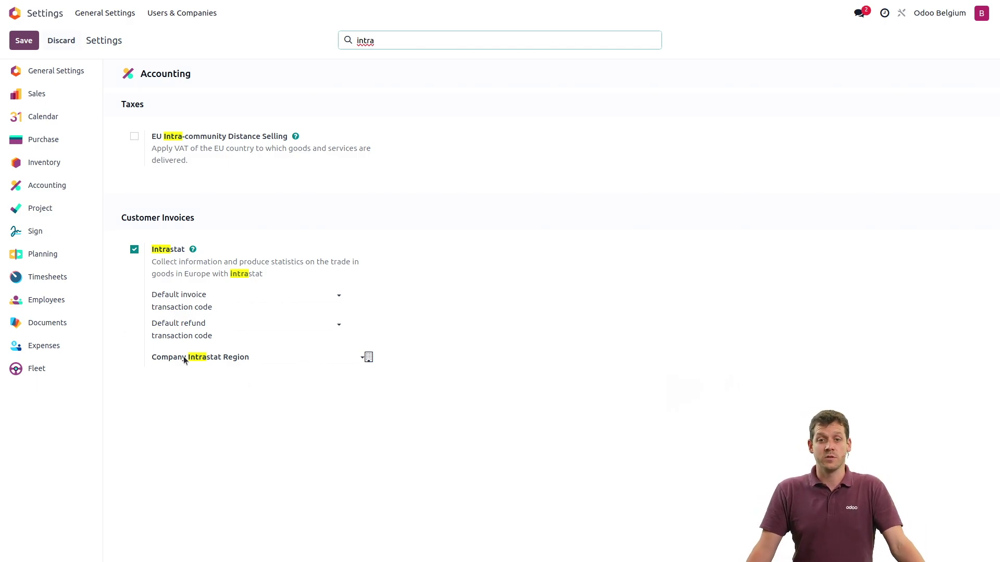
left_click(302, 360)
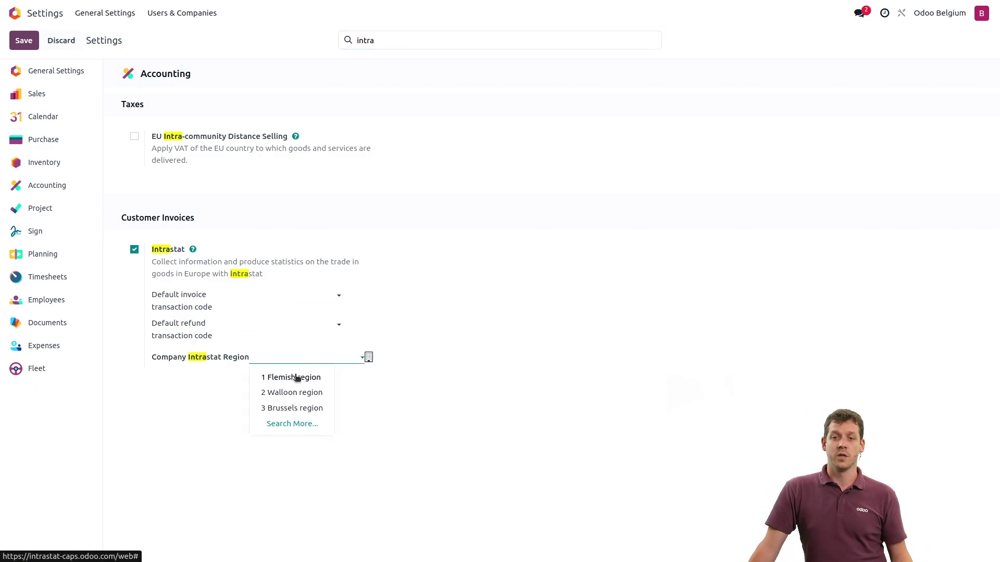
left_click(295, 407)
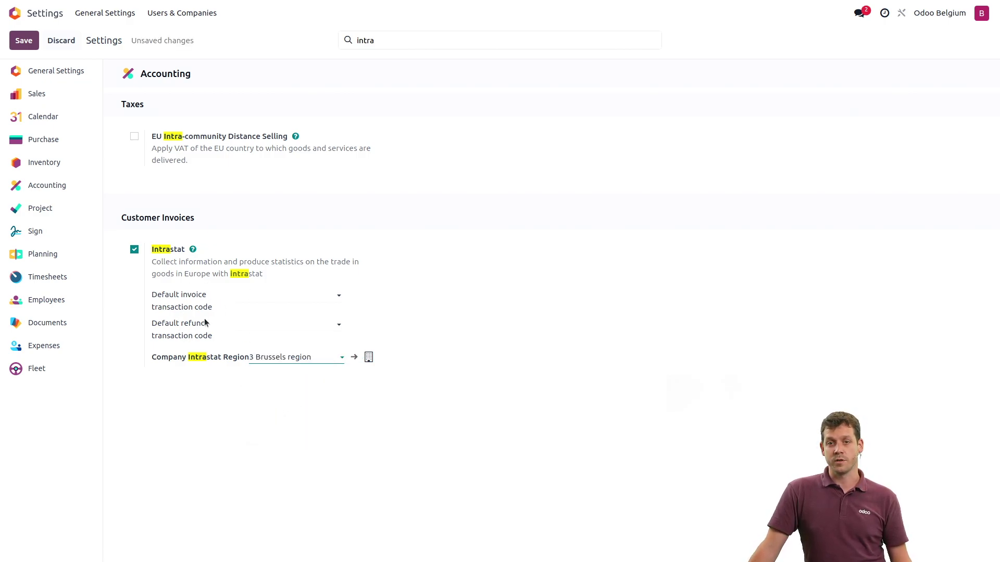
left_click(14, 39)
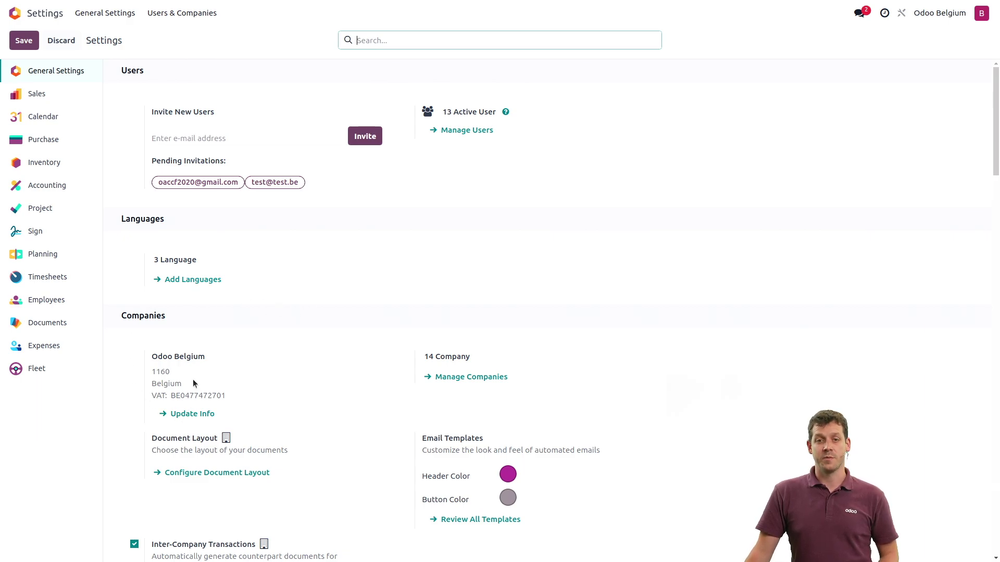
View the Odoo Belgium company form, then return to the Home menu.
left_click(193, 414)
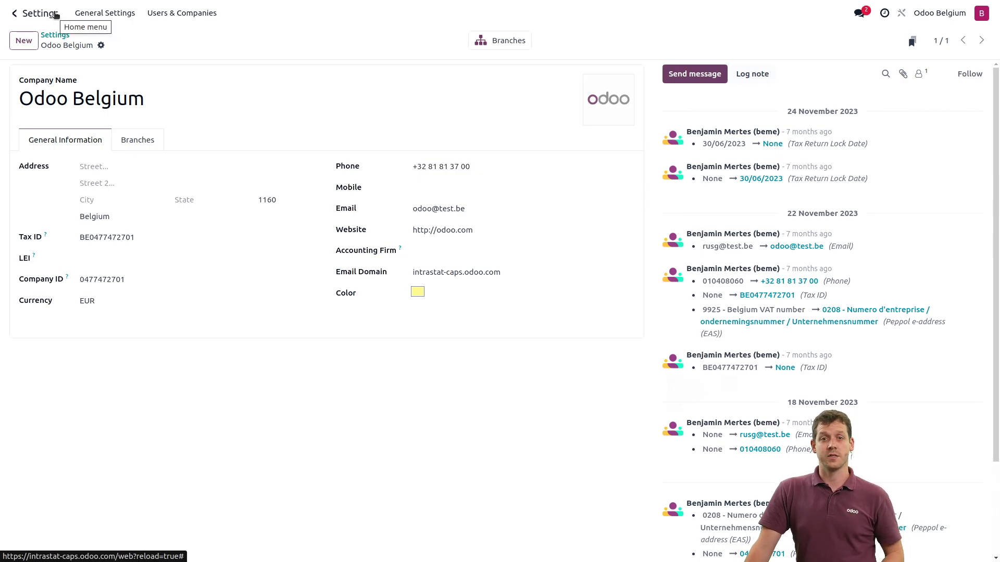
left_click(48, 16)
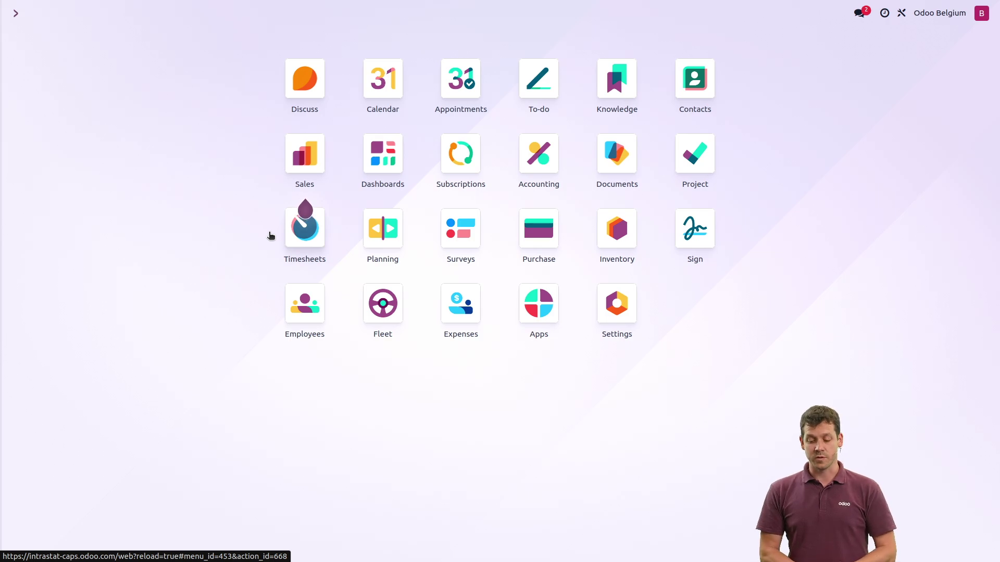
Create a new Sales product named 'Intrastat' of type Storable Product.
type("p")
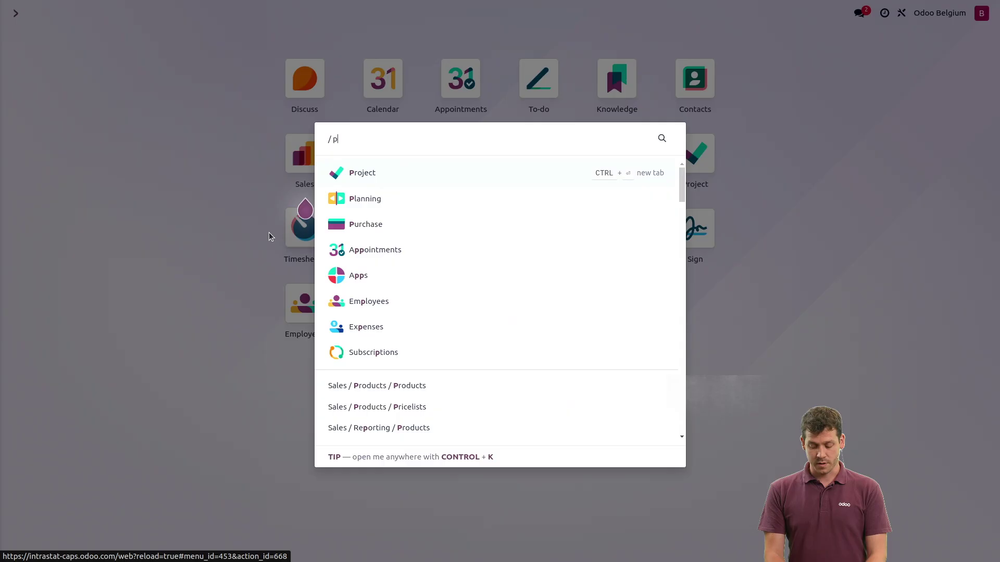
type("rod")
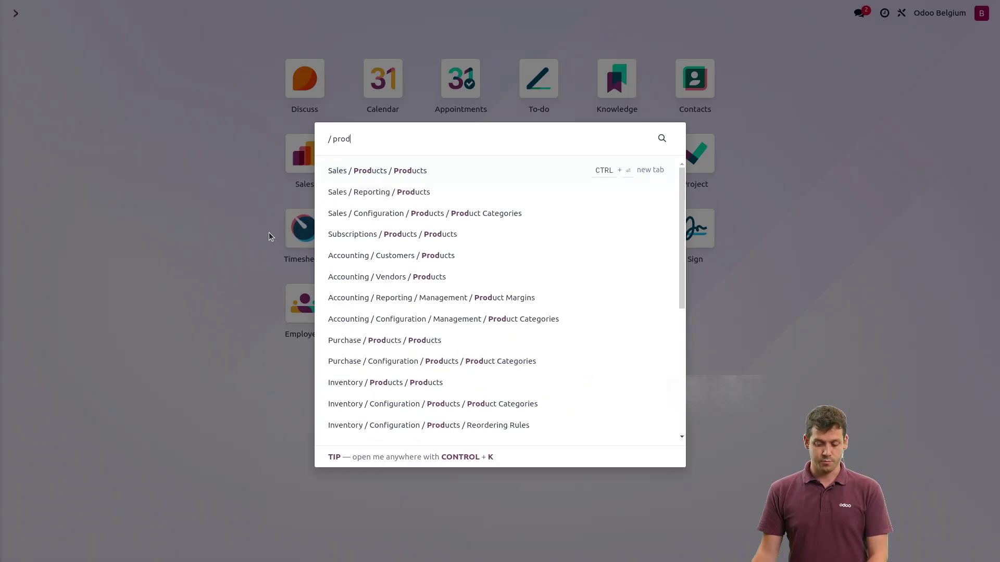
left_click(374, 177)
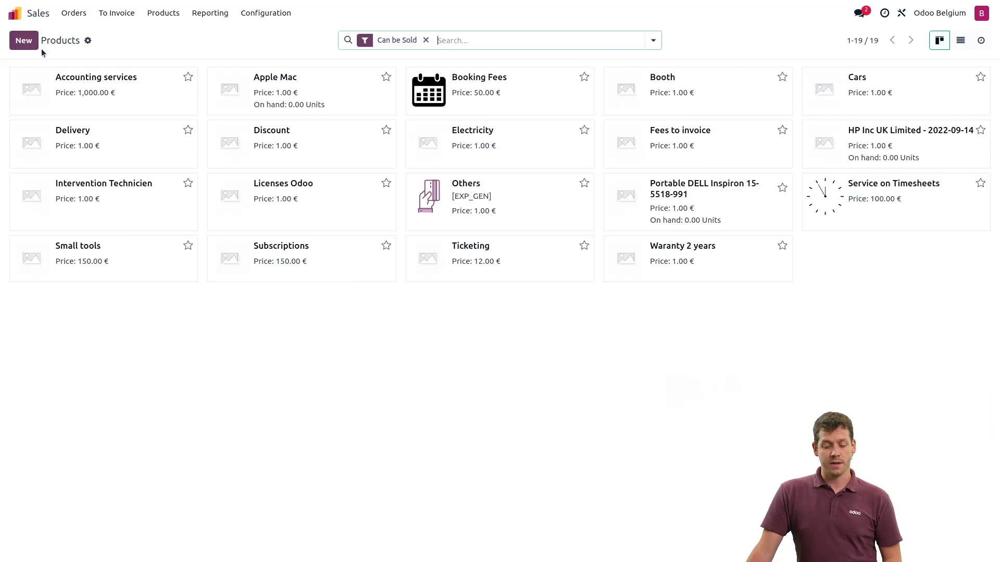
left_click(28, 44)
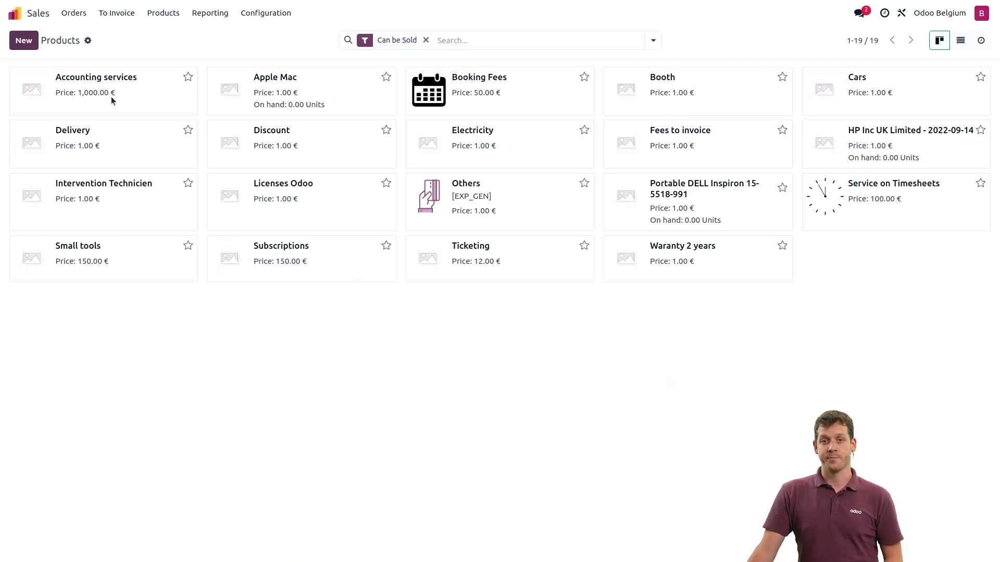
type("Intrastat")
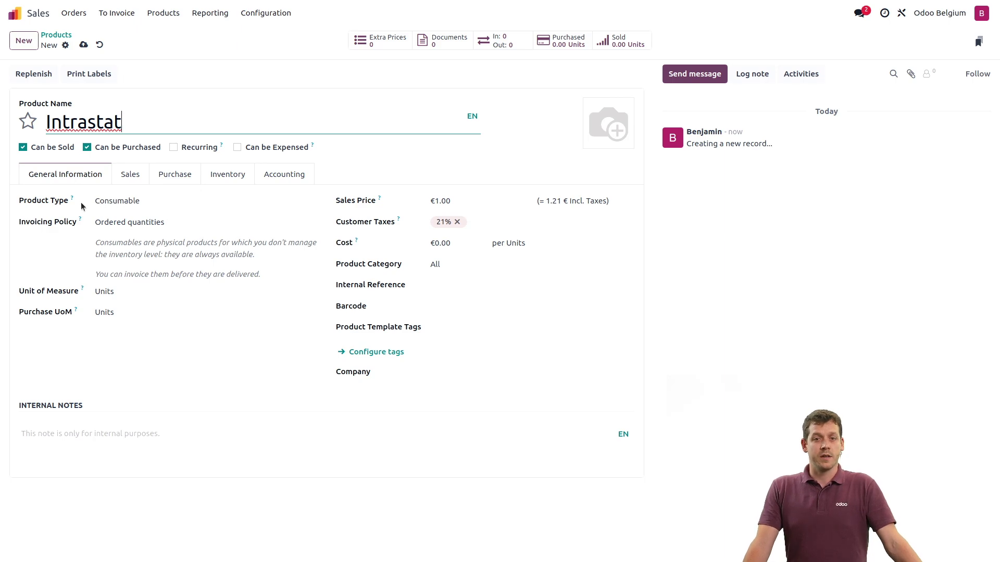
left_click(214, 201)
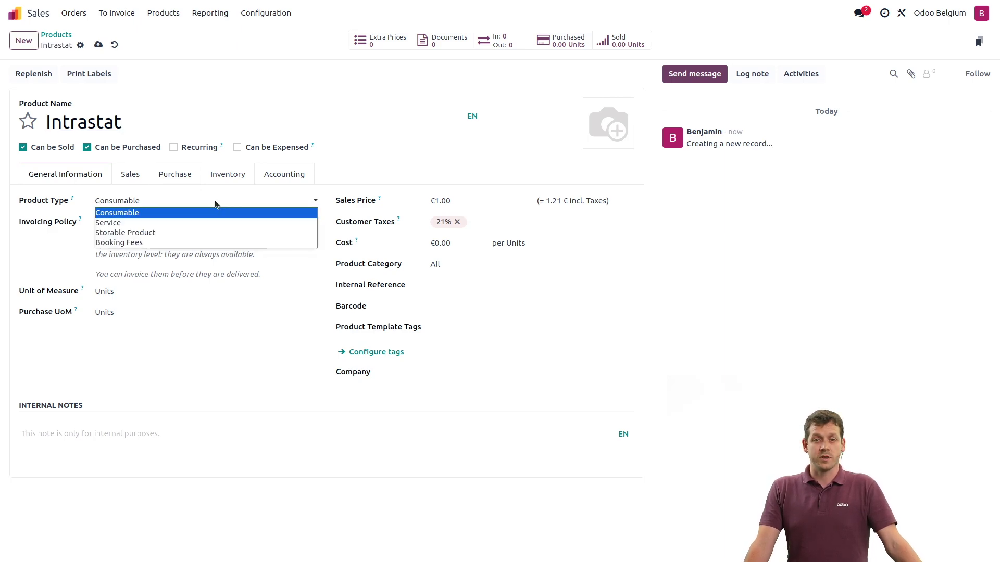
left_click(181, 232)
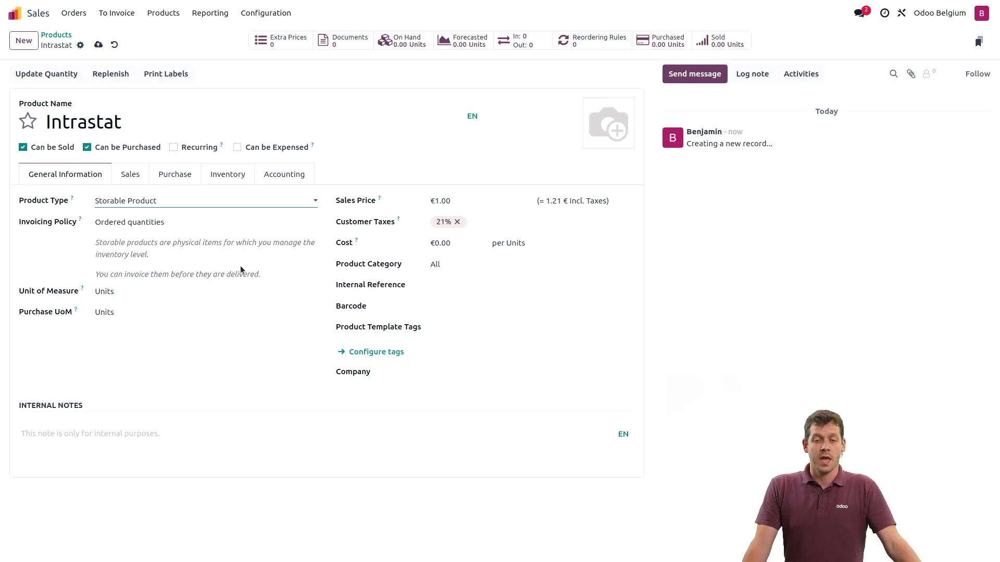
Give the Intrastat product a 1 kg weight and show its Accounting details.
left_click(233, 175)
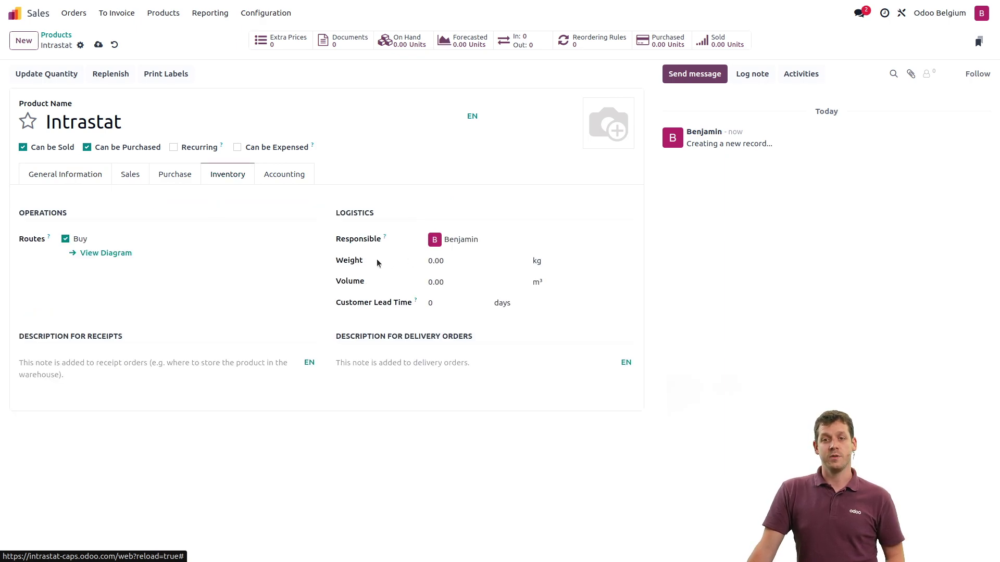
left_click(449, 263)
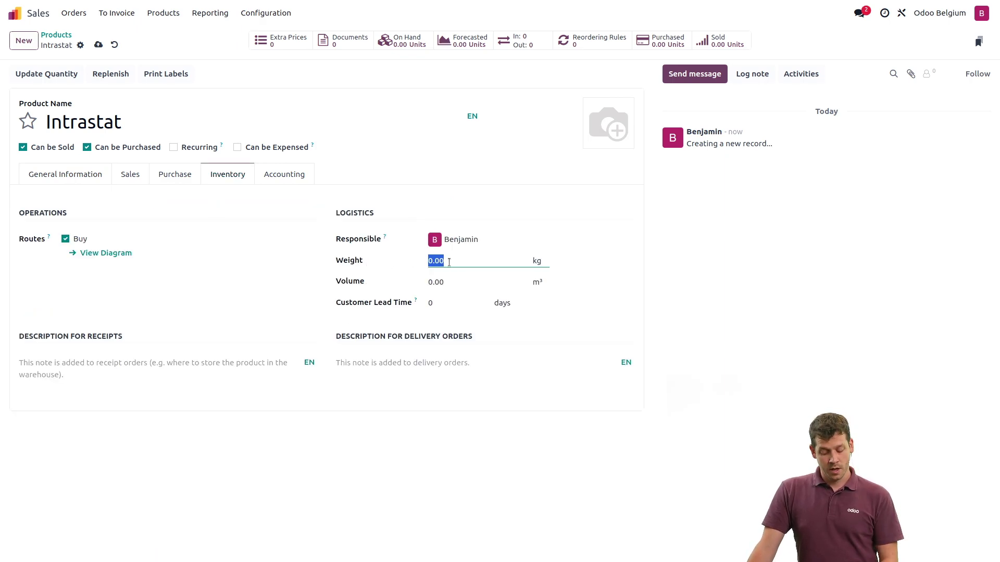
type("1")
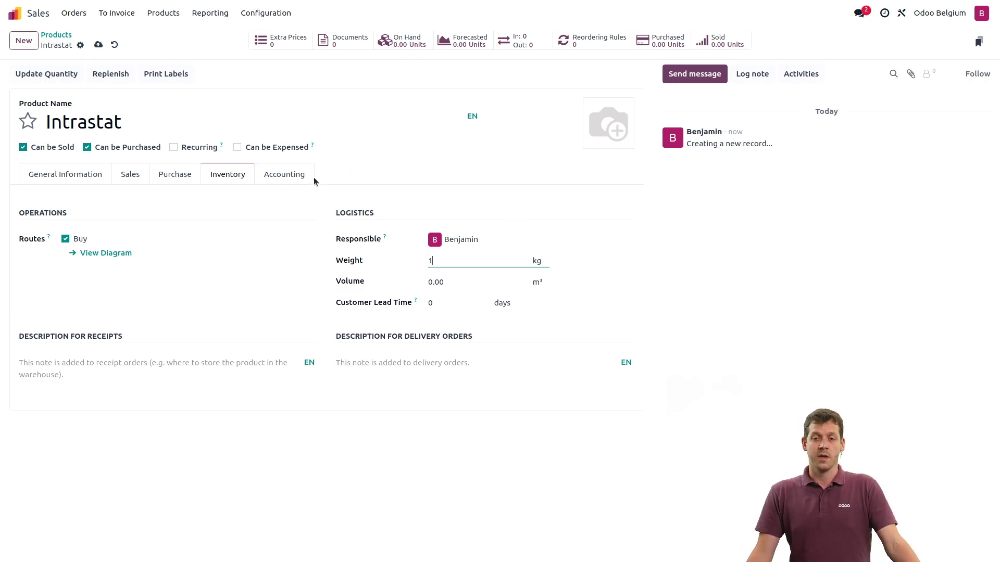
left_click(288, 176)
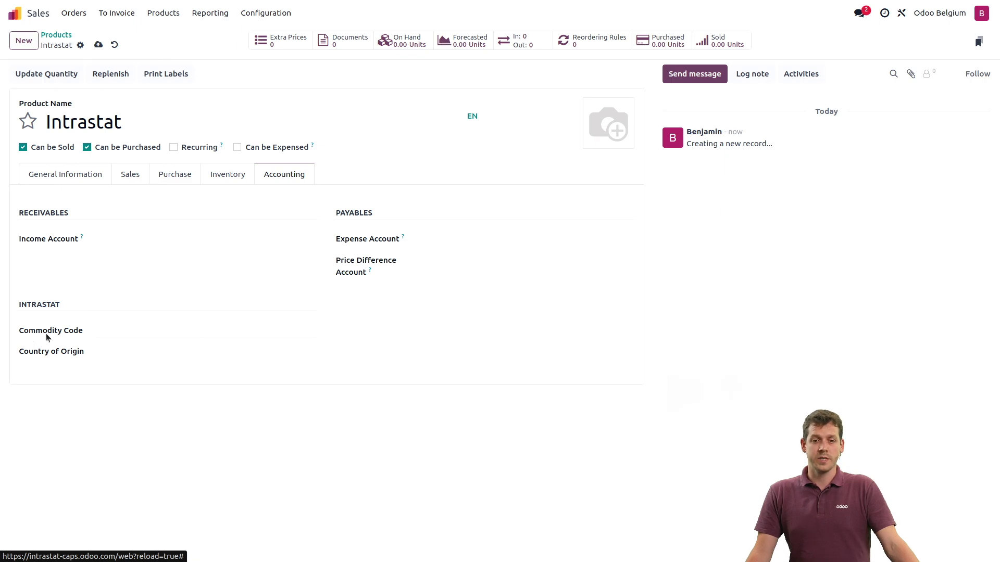
Assign commodity code 01022110 (Pure-bred breeding heifers) and origin Germany, then save the product.
left_click(179, 331)
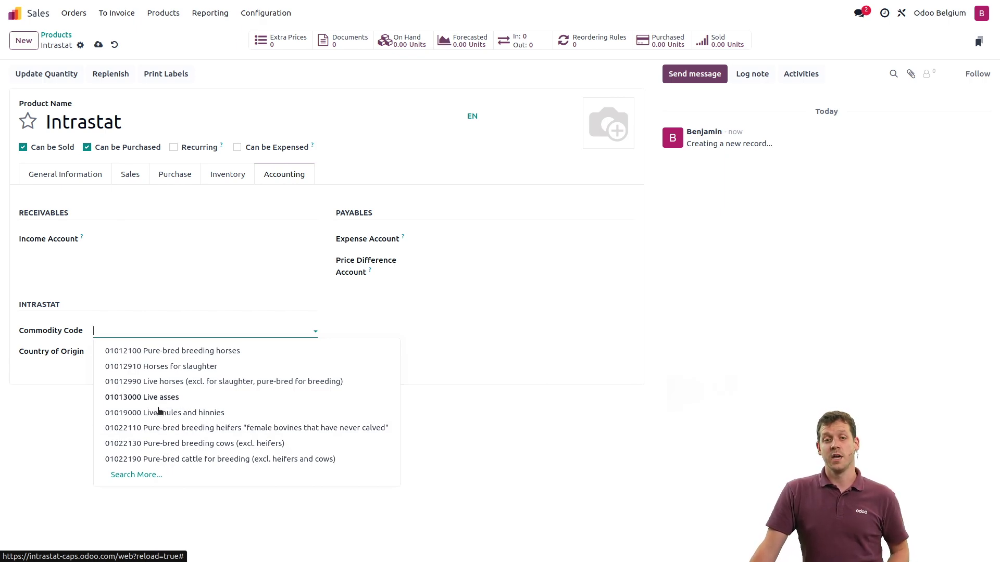
left_click(130, 478)
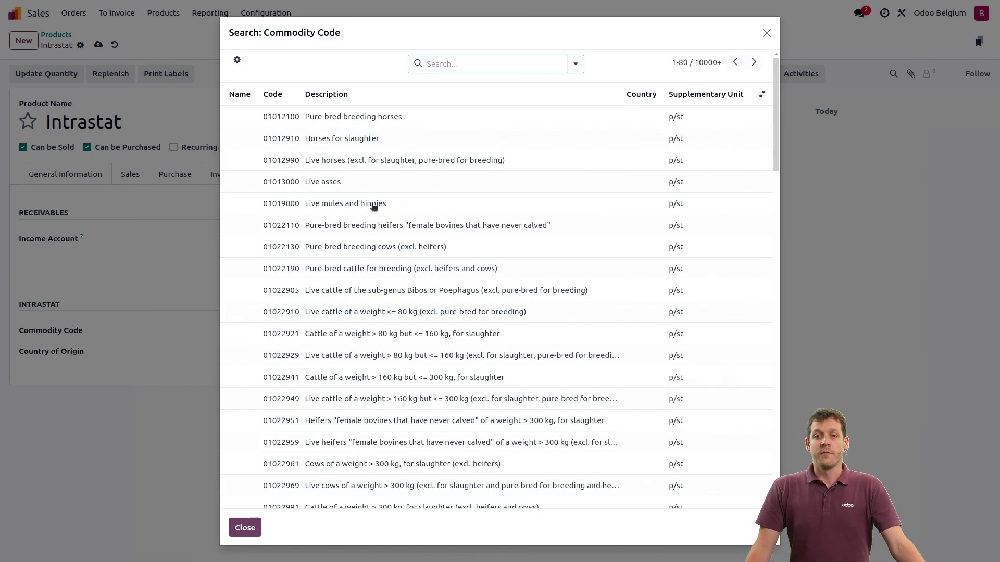
left_click(384, 229)
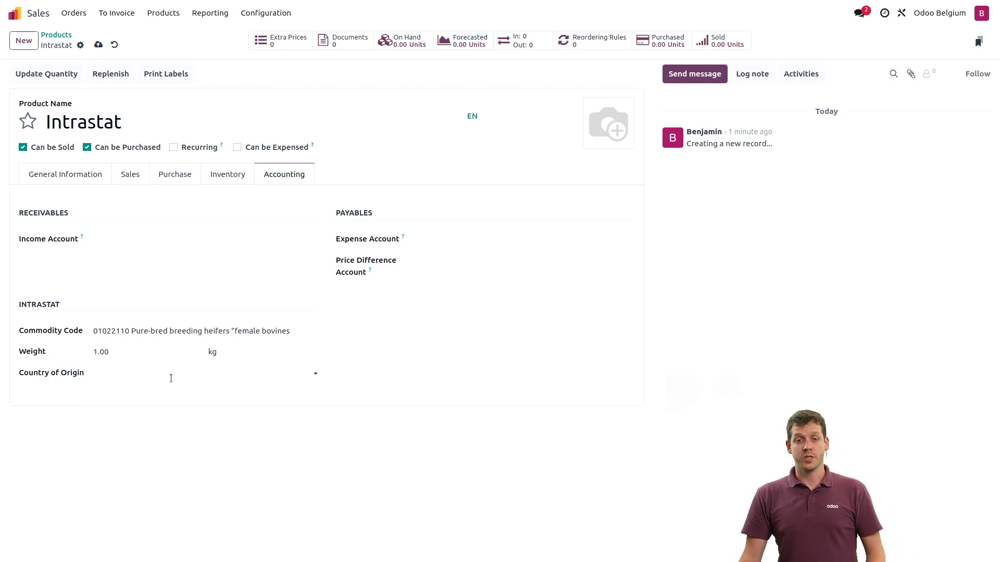
left_click(171, 378)
type("Germany")
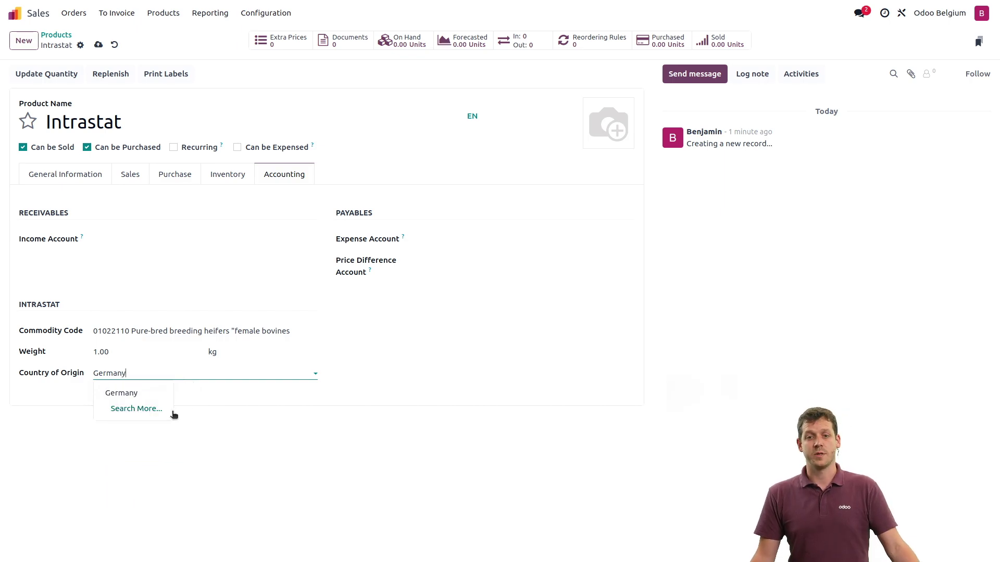
left_click(150, 394)
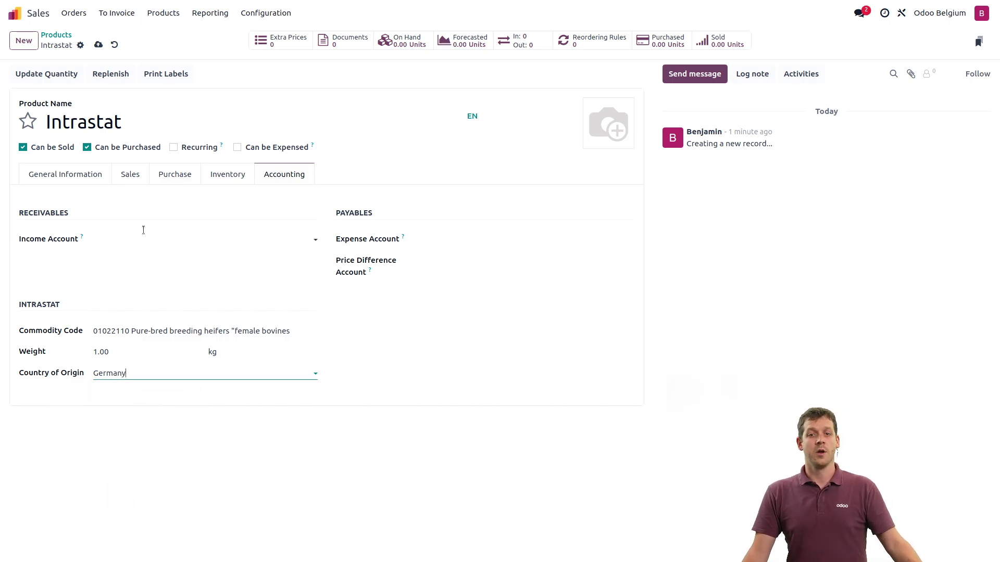
left_click(99, 45)
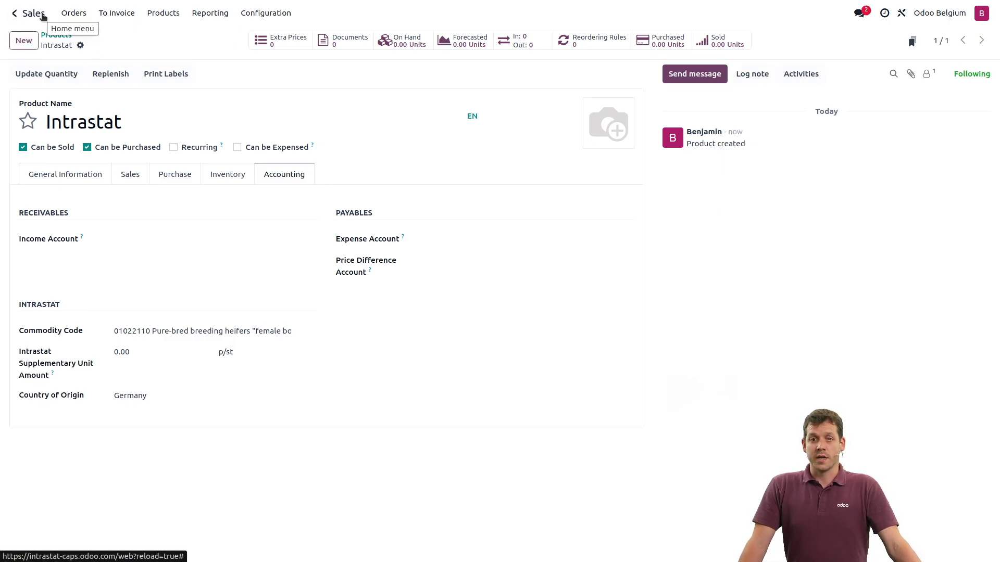
Return to the home screen and open the Accounting app.
left_click(42, 16)
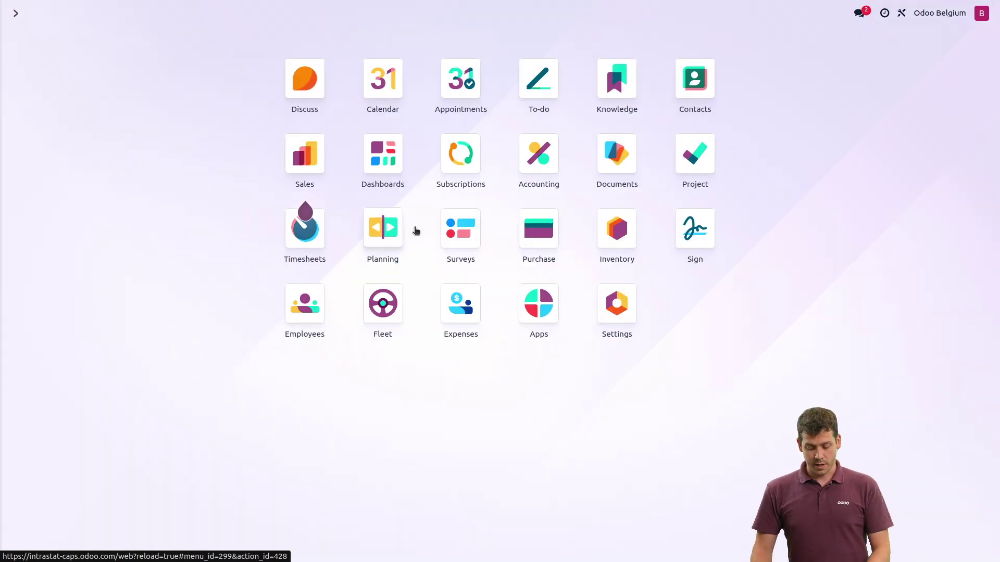
type("cont")
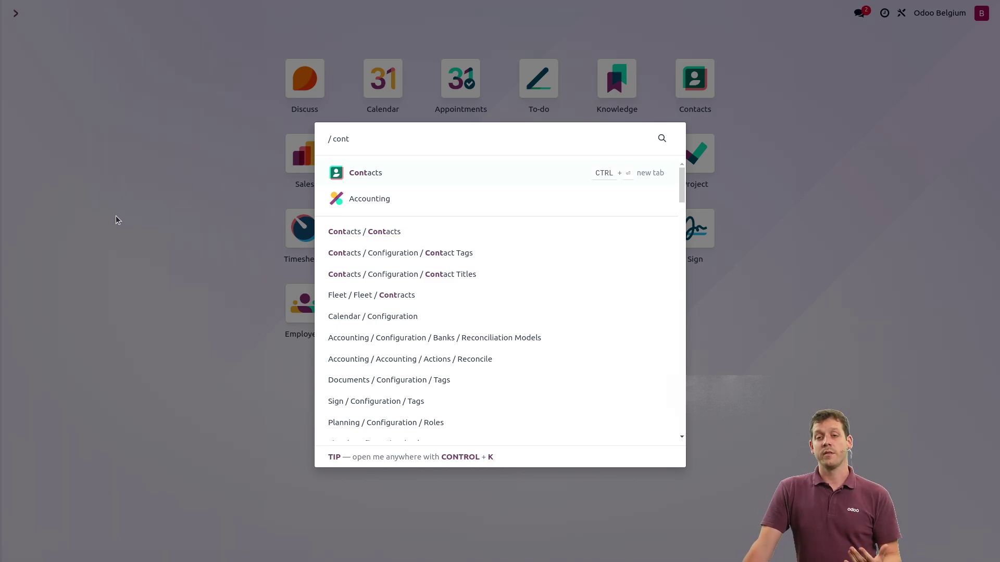
left_click(95, 219)
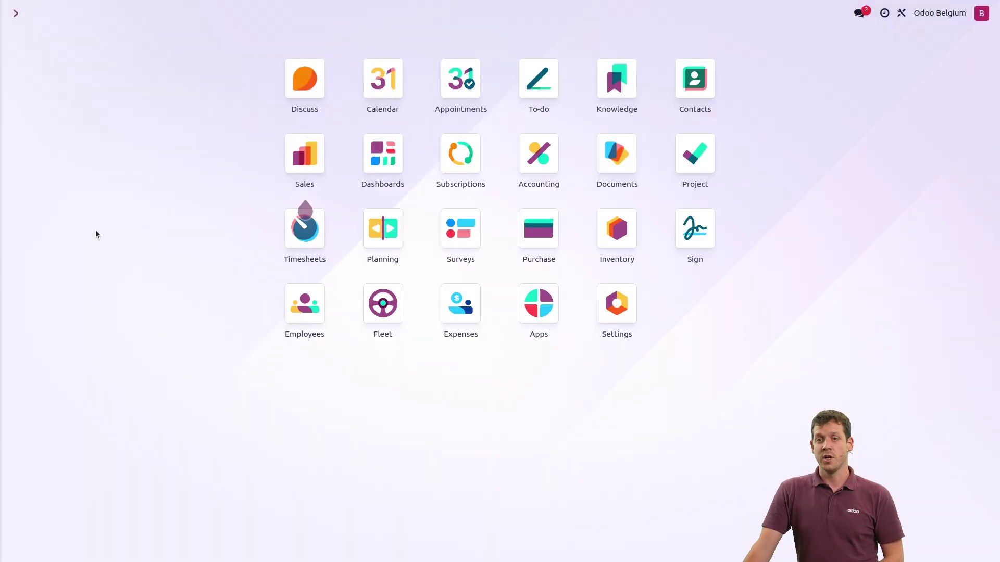
left_click(541, 159)
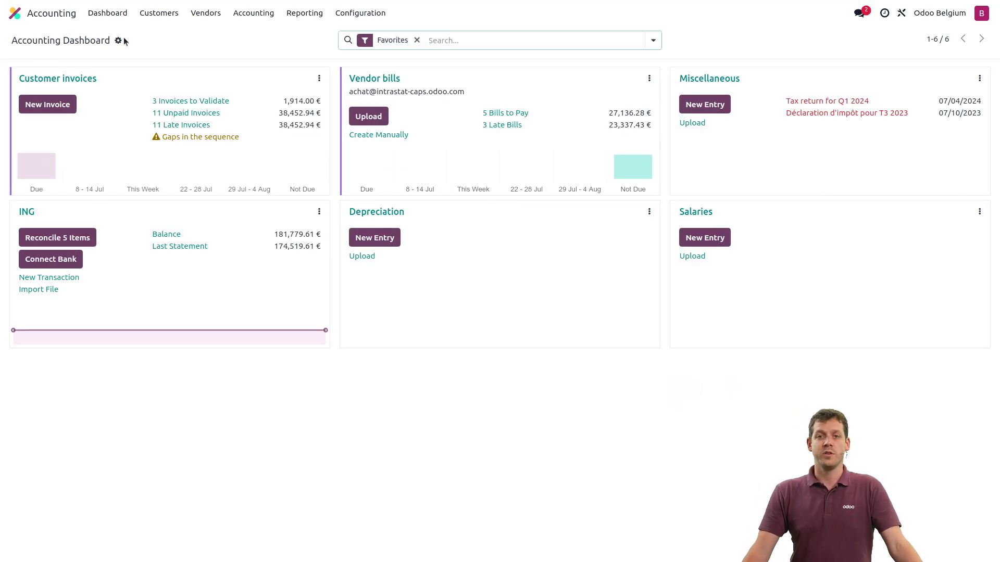
List all vendors without the Vendor Bills filter and search for 'cact'.
left_click(163, 16)
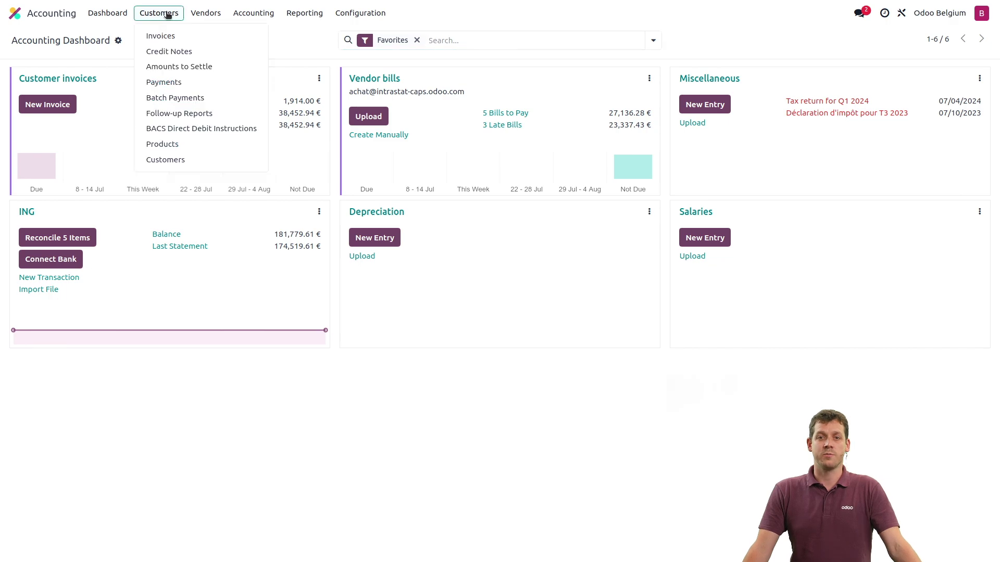
left_click(198, 15)
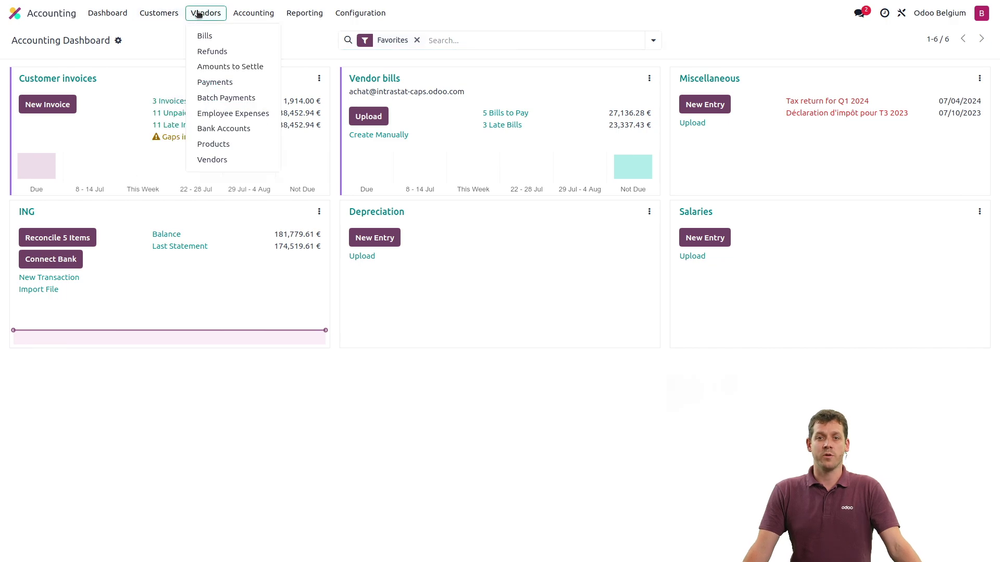
left_click(223, 161)
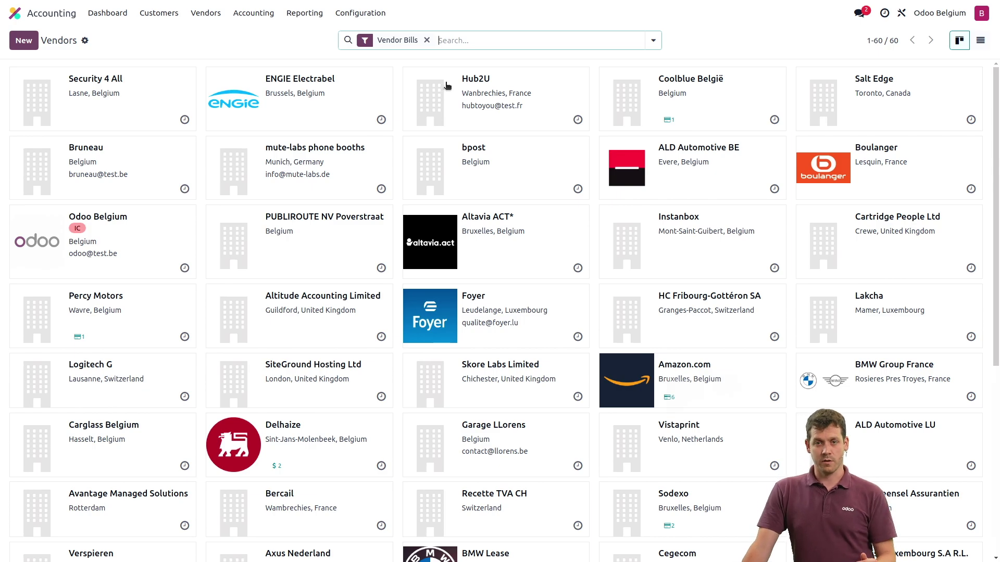
left_click(427, 40)
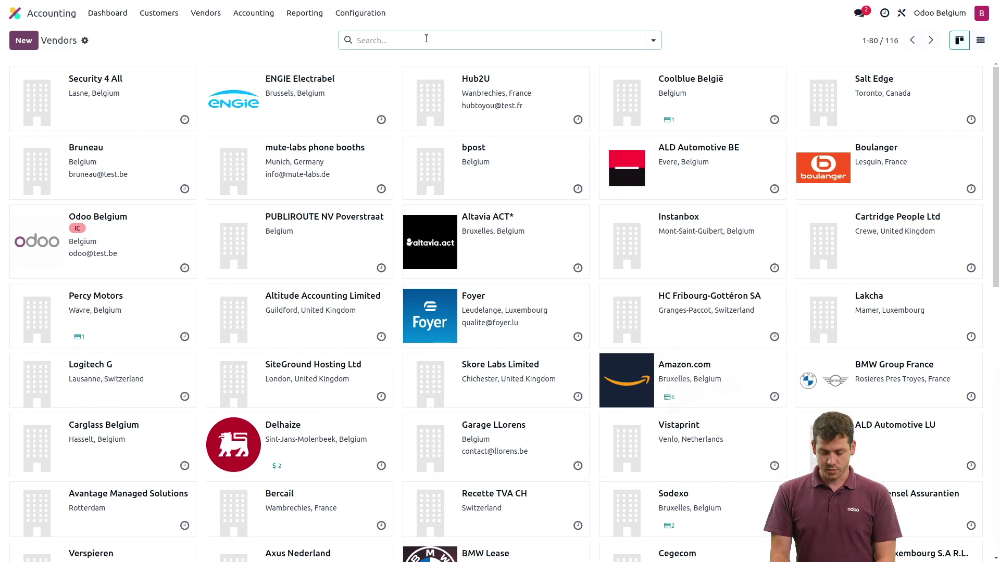
type("cact")
key("Return")
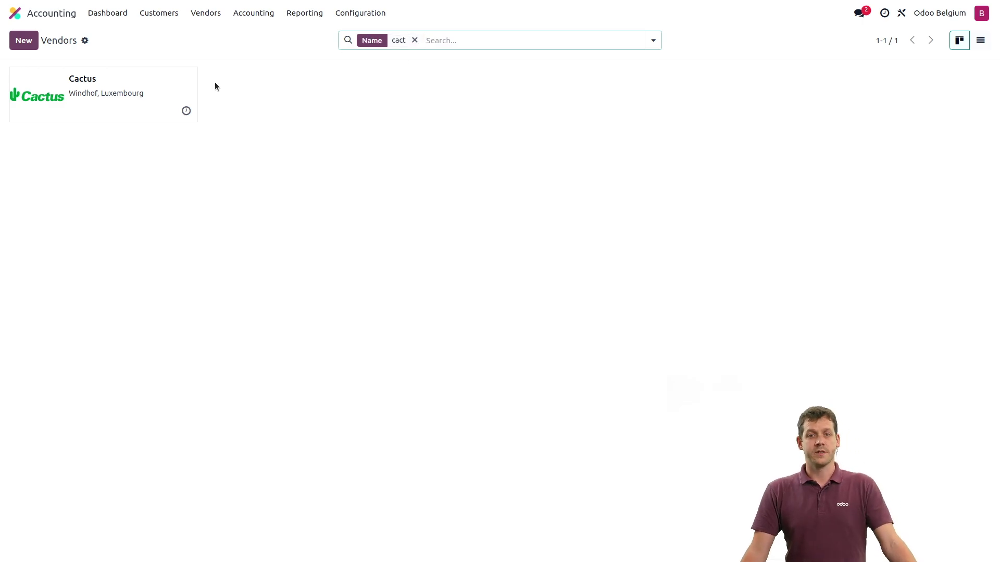
Paste the VAT number into the Cactus vendor's Tax ID field and save.
left_click(113, 105)
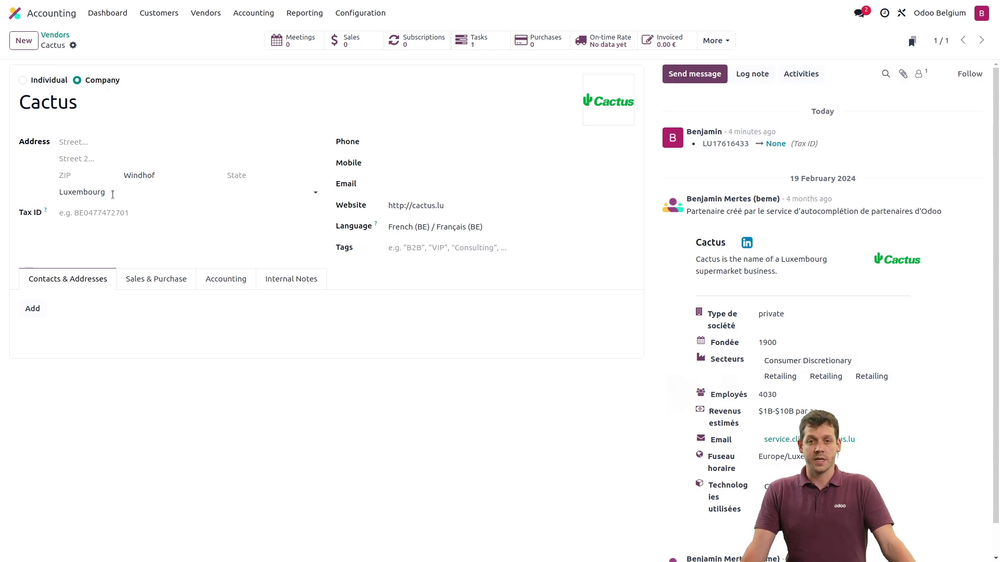
left_click(83, 212)
type("LU17616433")
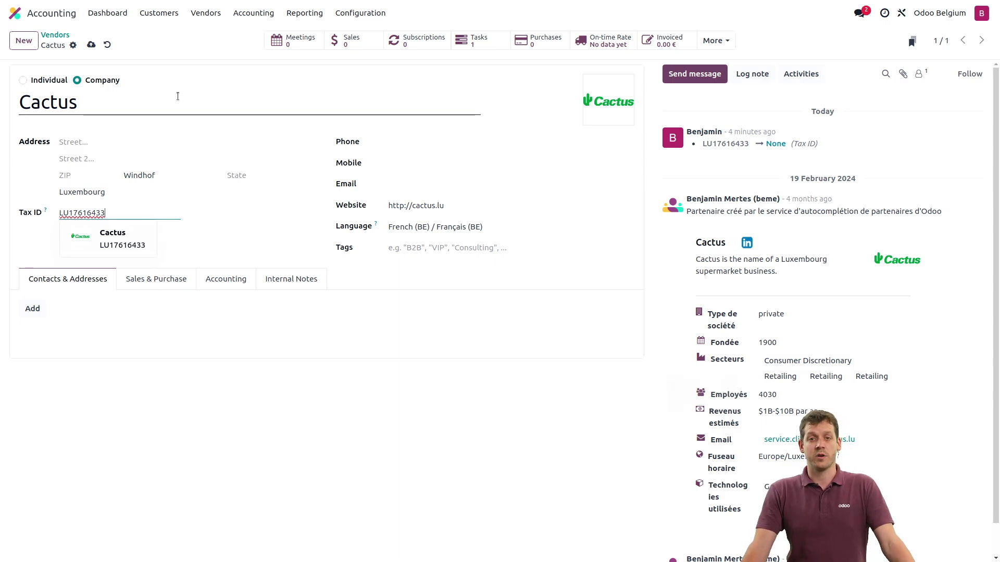
left_click_drag(174, 96, 53, 41)
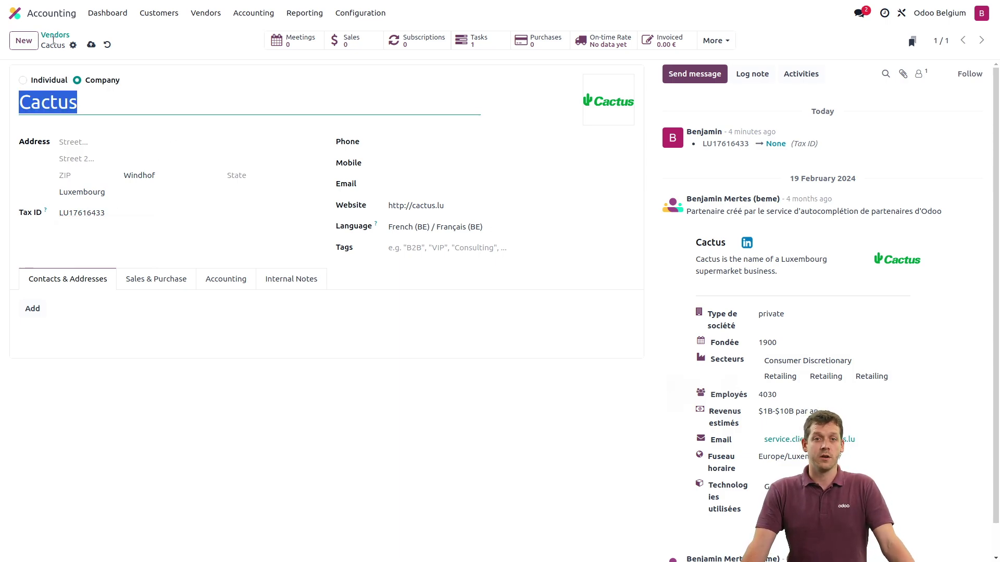
left_click(90, 45)
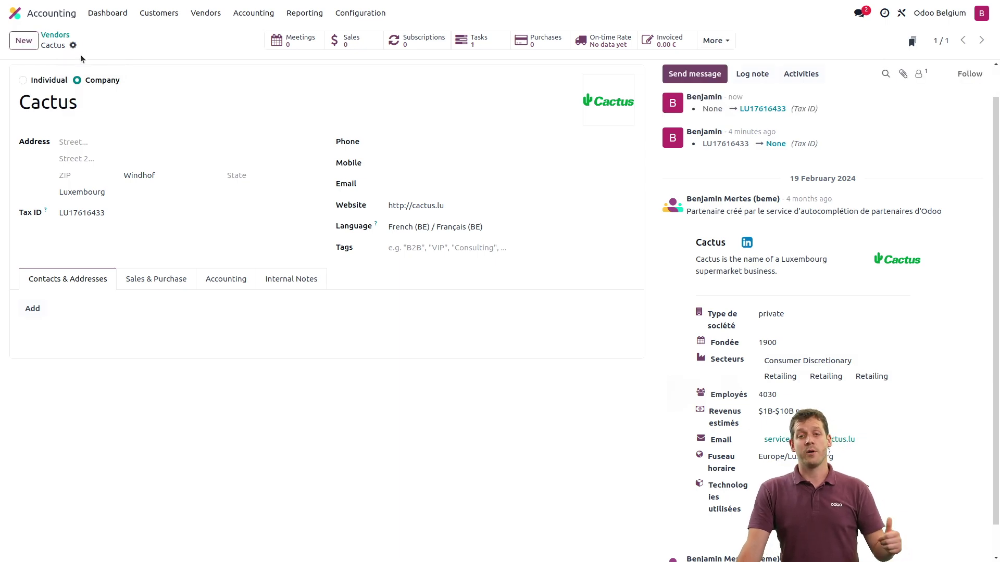
Create a new customer invoice with customer Cactus of Windhof, Luxembourg.
left_click(163, 14)
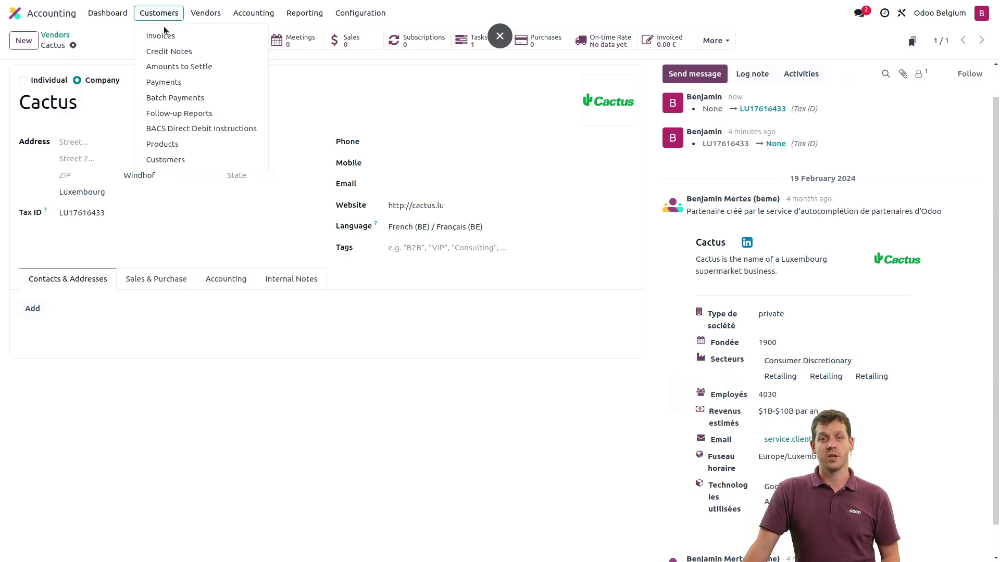
left_click(162, 34)
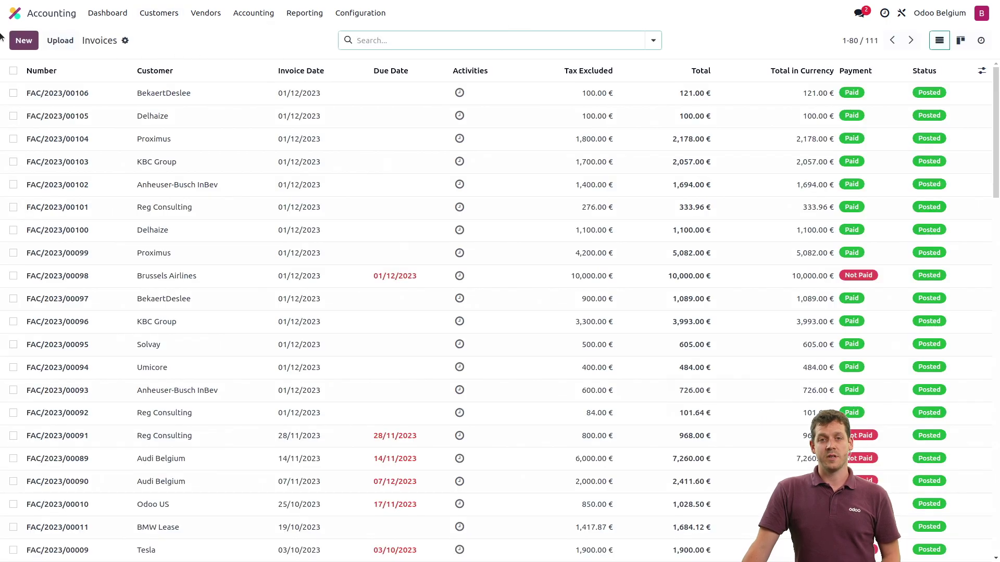
left_click(21, 42)
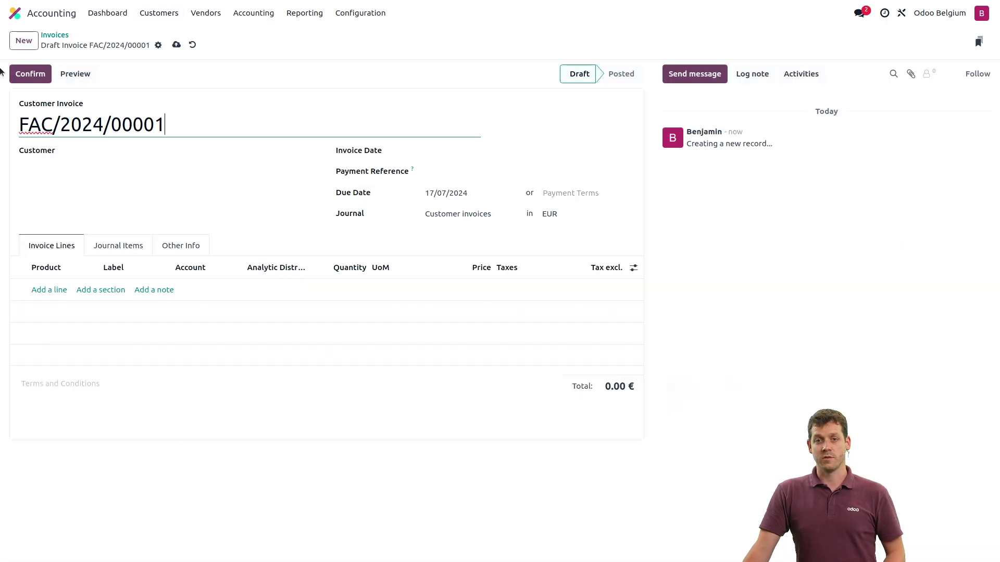
left_click(98, 148)
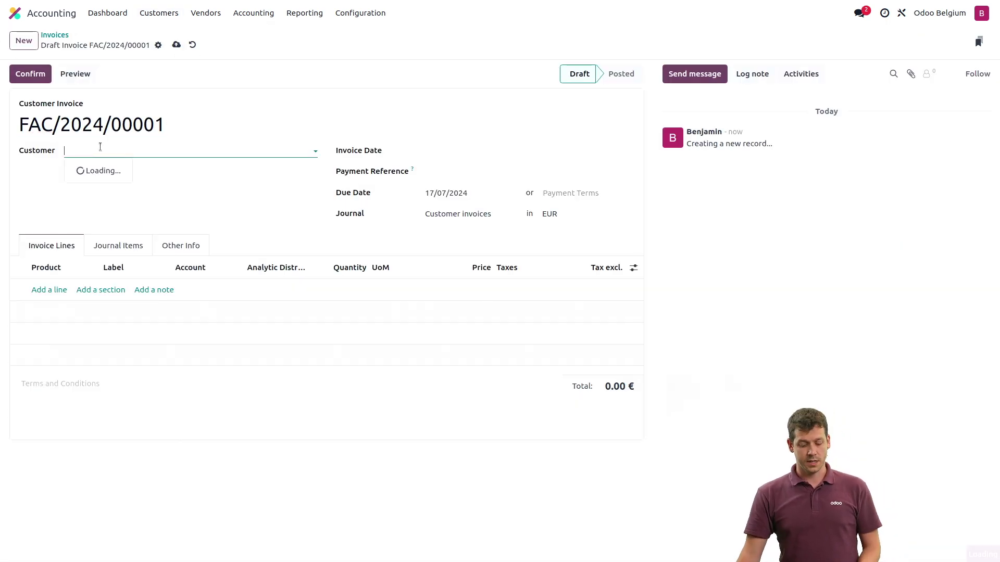
type("cactu")
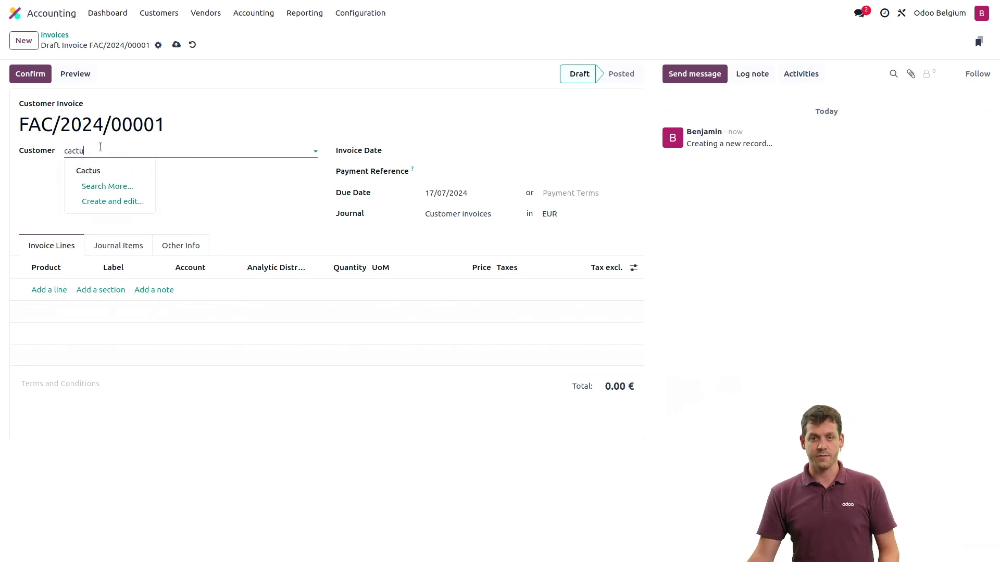
left_click(122, 186)
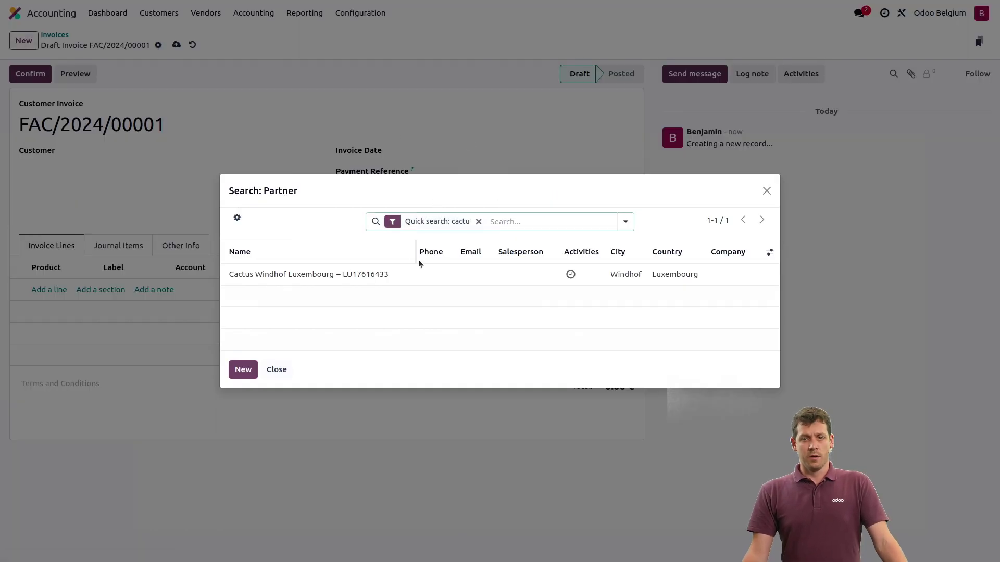
left_click(440, 274)
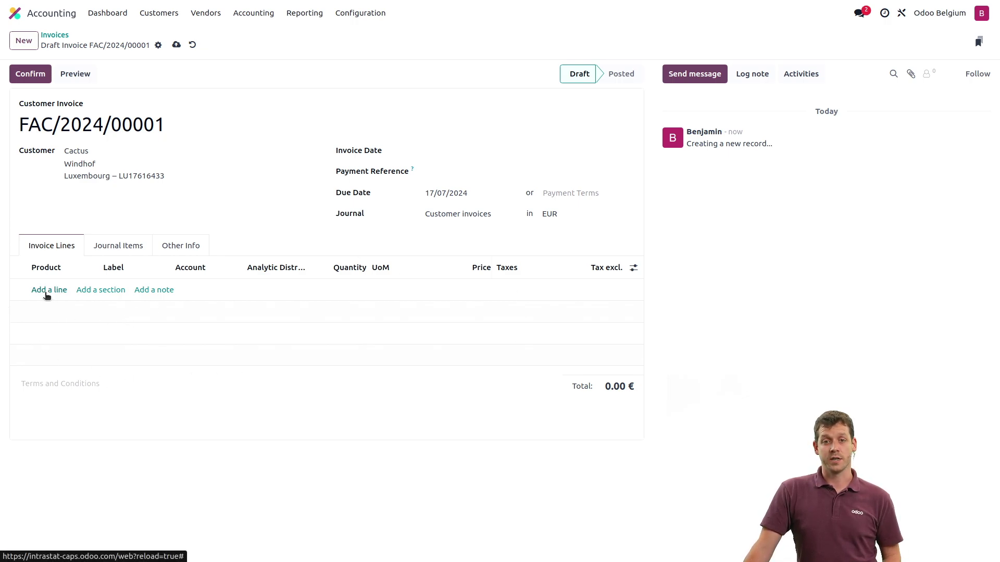
Add an invoice line for the Intrastat product.
left_click(51, 292)
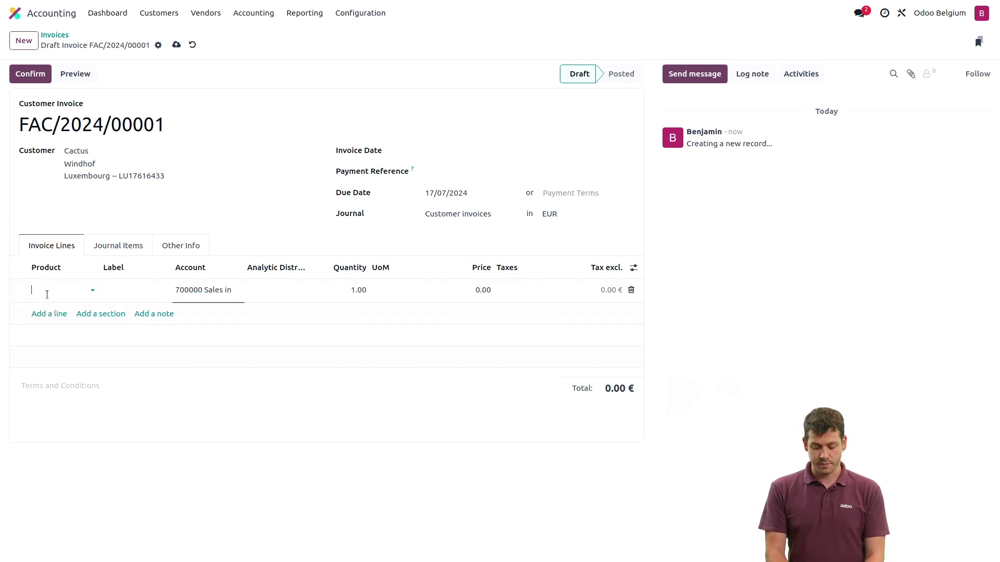
type("Intra")
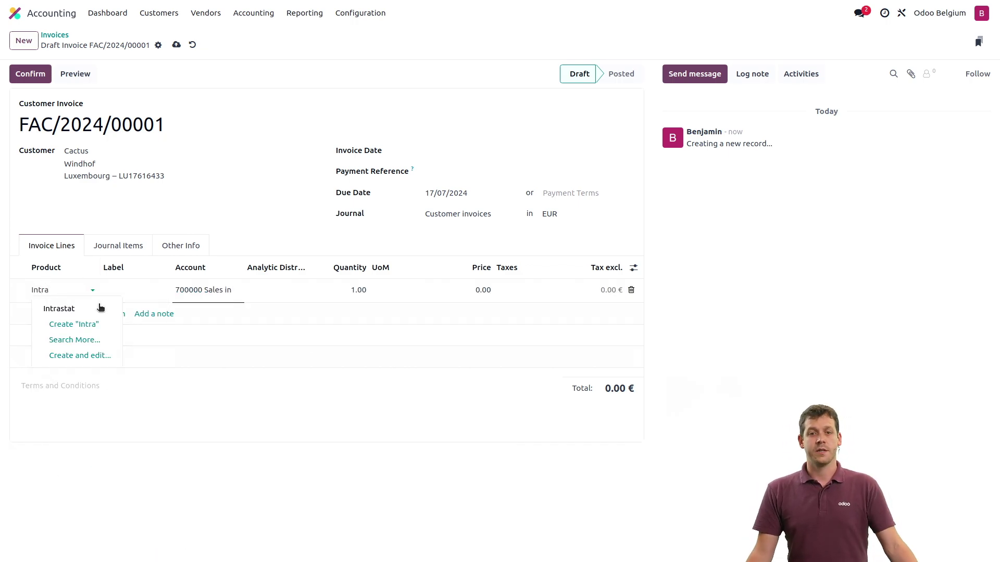
left_click(96, 315)
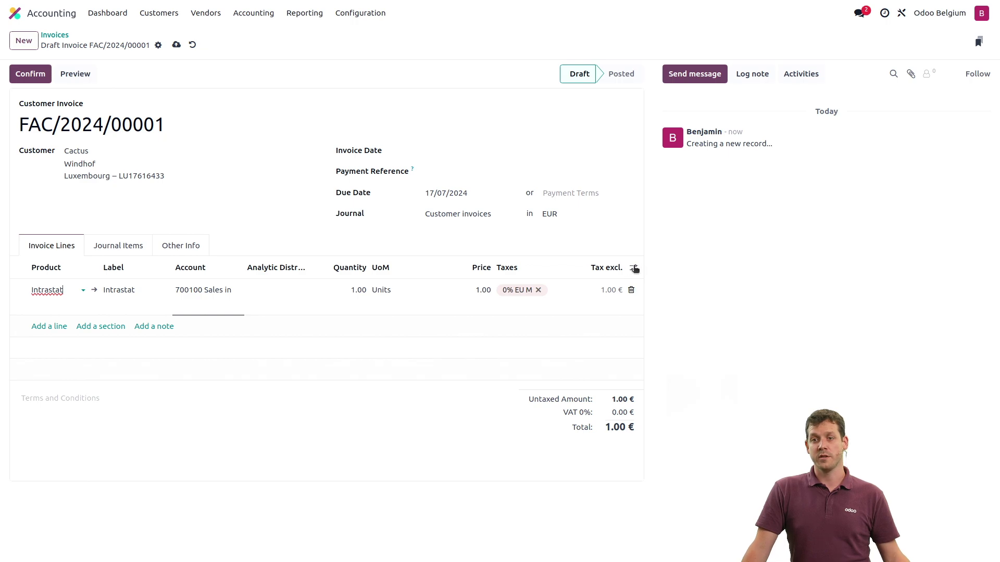
Show the Intrastat and Product Country line columns and hide Analytic Distribution.
left_click(634, 268)
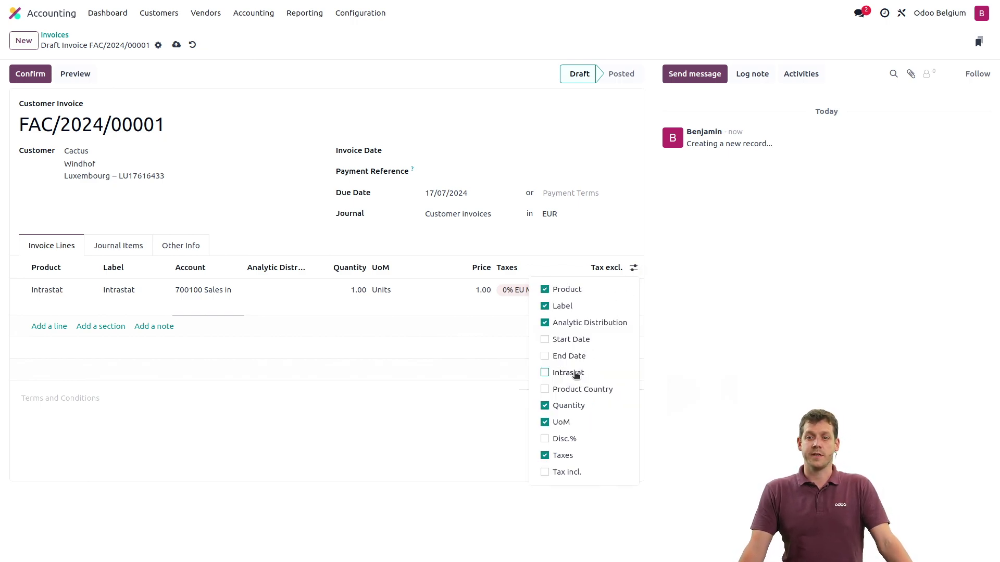
left_click(576, 374)
left_click(584, 394)
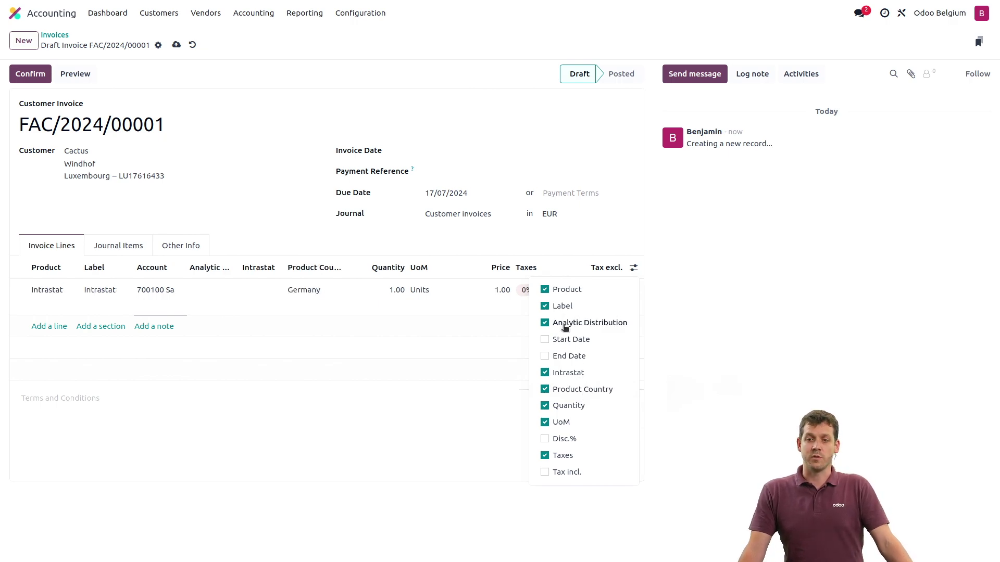
left_click(566, 325)
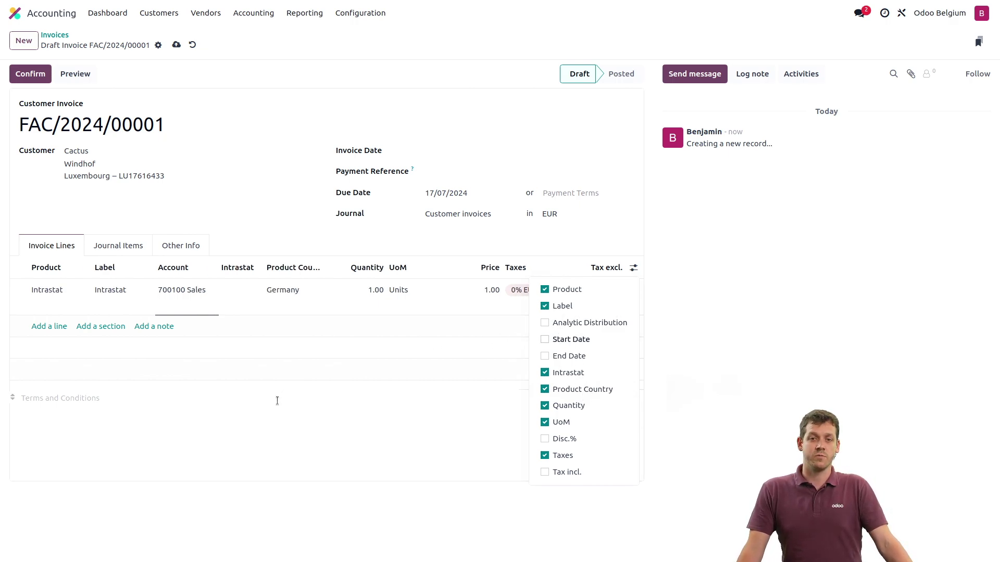
left_click(285, 396)
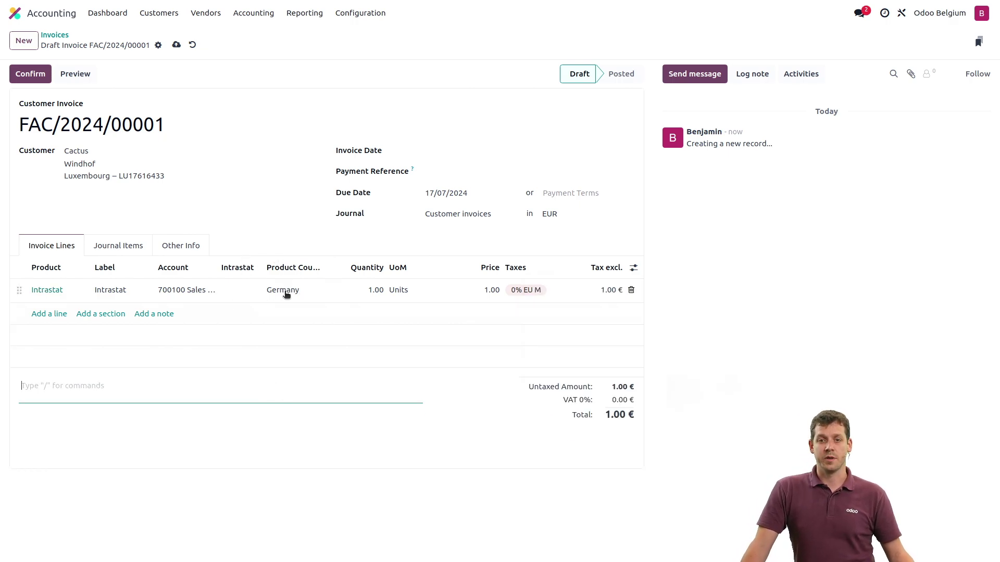
Set the line's Intrastat transaction code to 21 Returned goods.
left_click(242, 289)
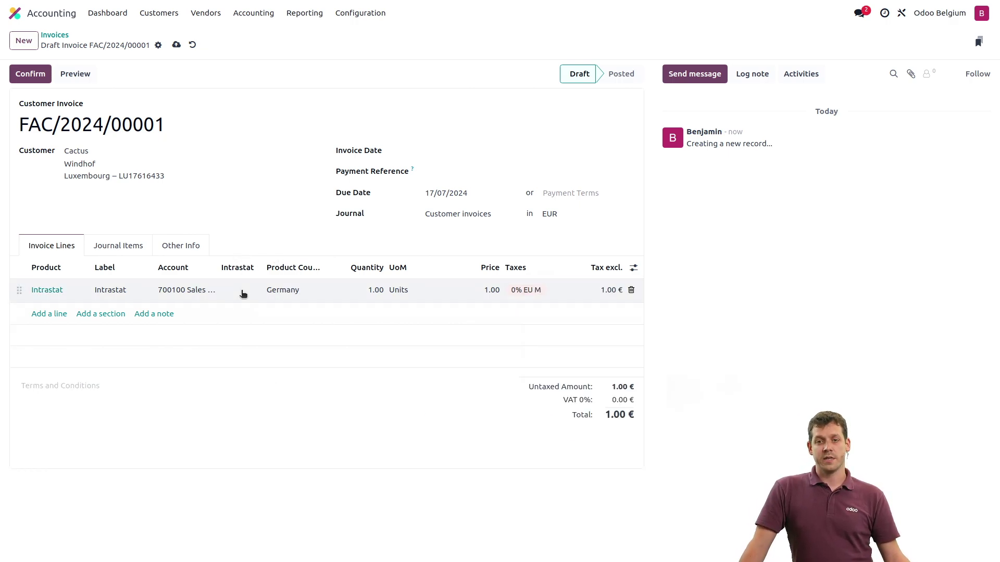
left_click(242, 290)
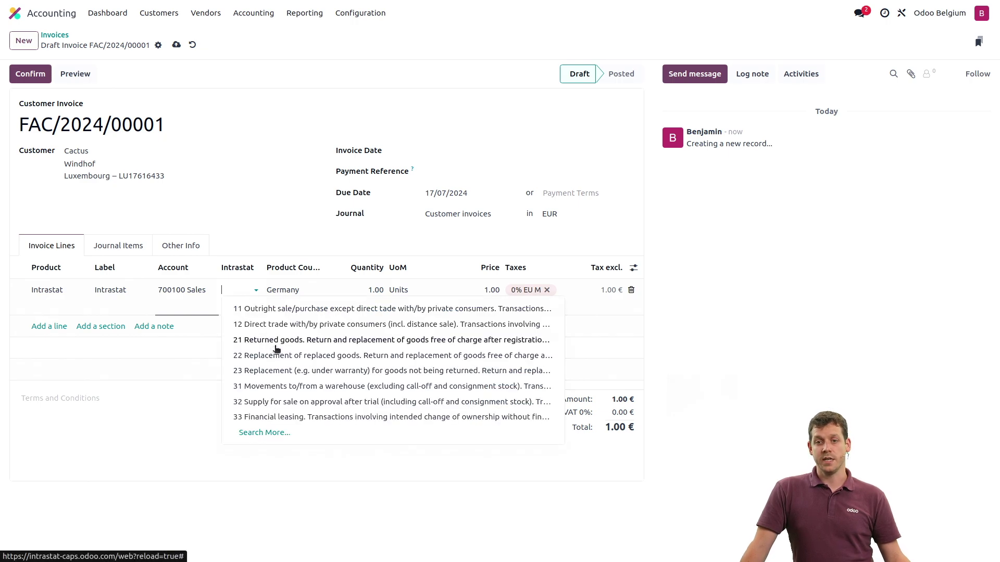
left_click(287, 342)
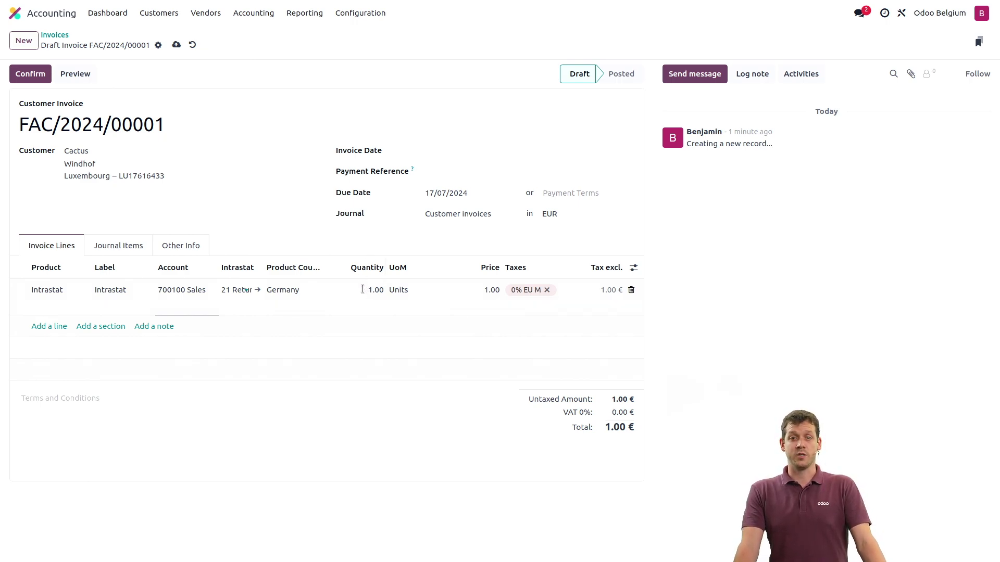
Enter quantity 1.50 and unit price 200 on the Intrastat line.
left_click(362, 289)
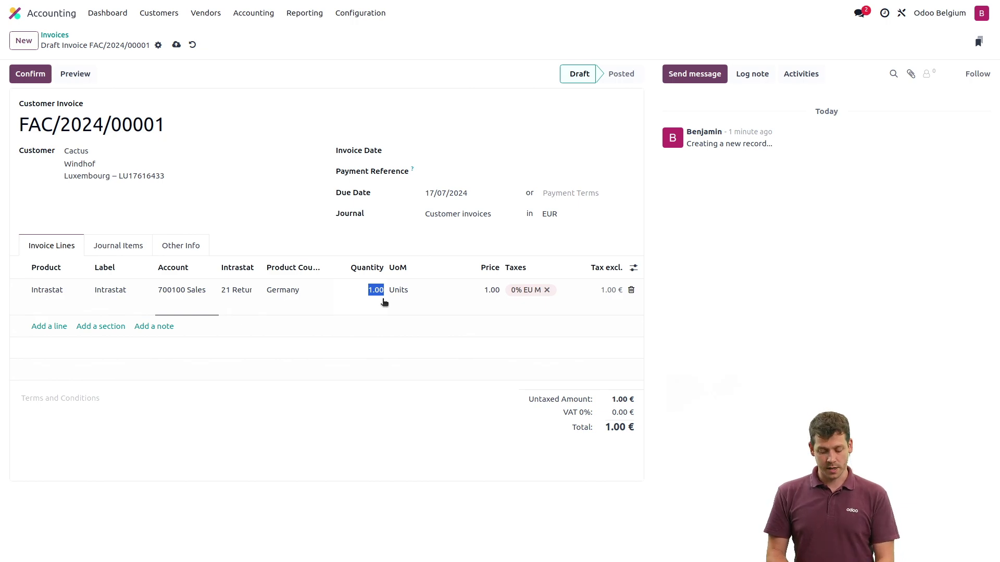
type("1")
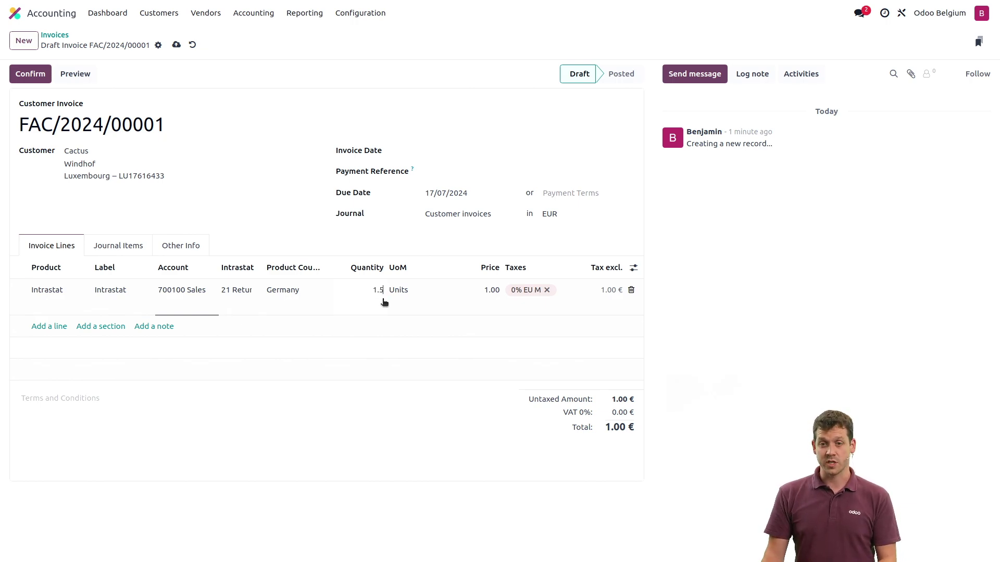
left_click(471, 290)
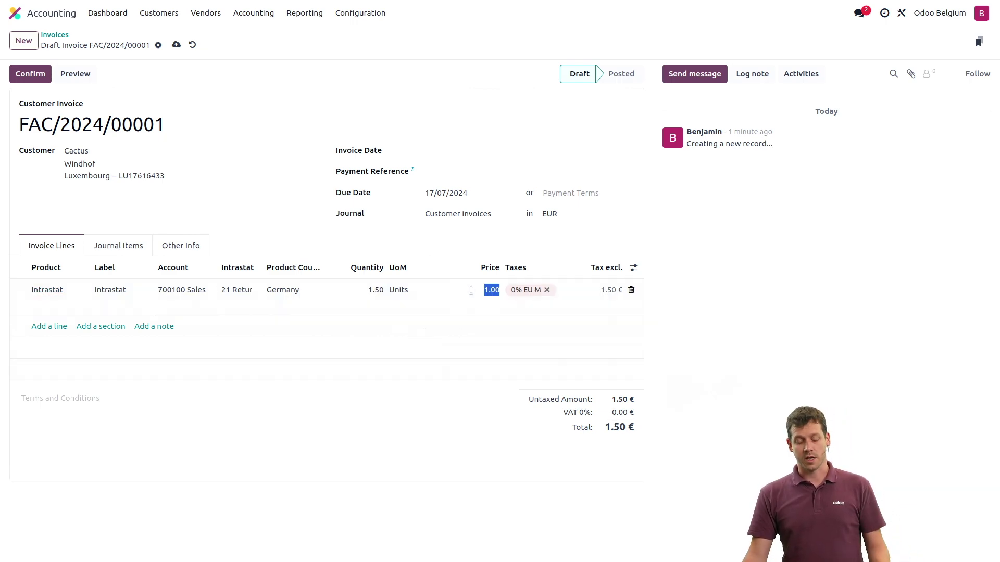
type("200")
left_click(438, 436)
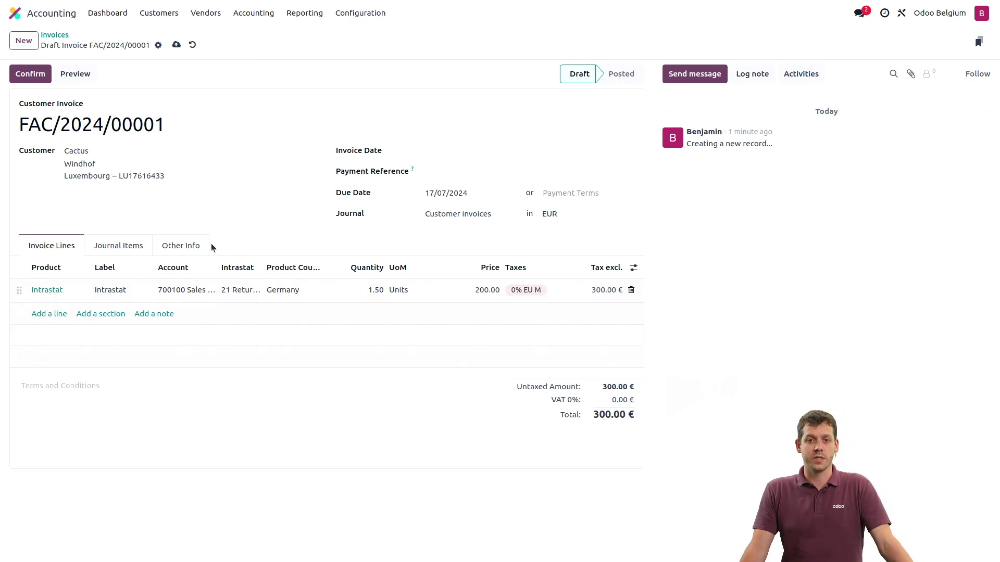
Set Intrastat Transport Mode to 3 Road transport on invoice FAC/2024/00001 and confirm it.
left_click(183, 248)
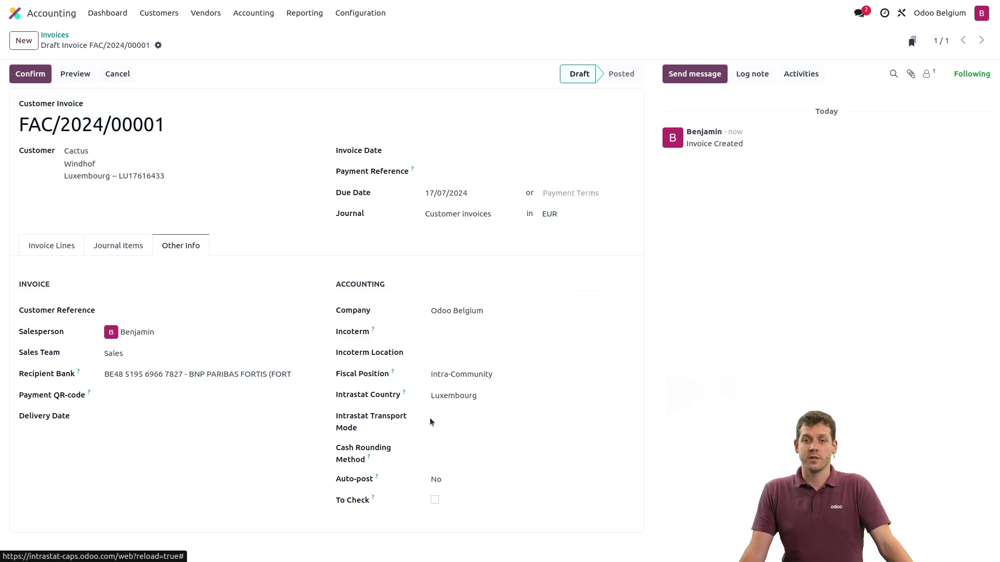
left_click(466, 420)
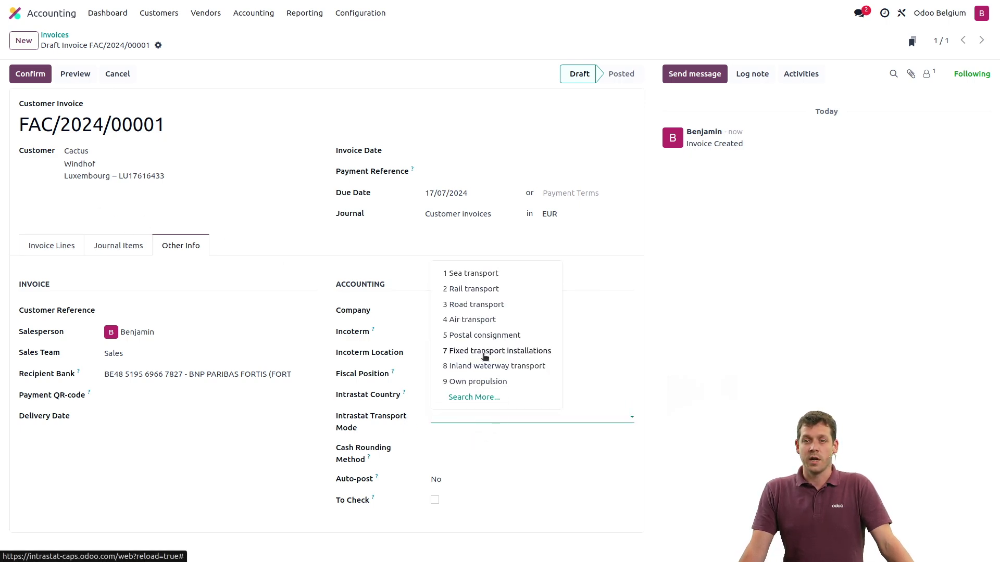
left_click(499, 307)
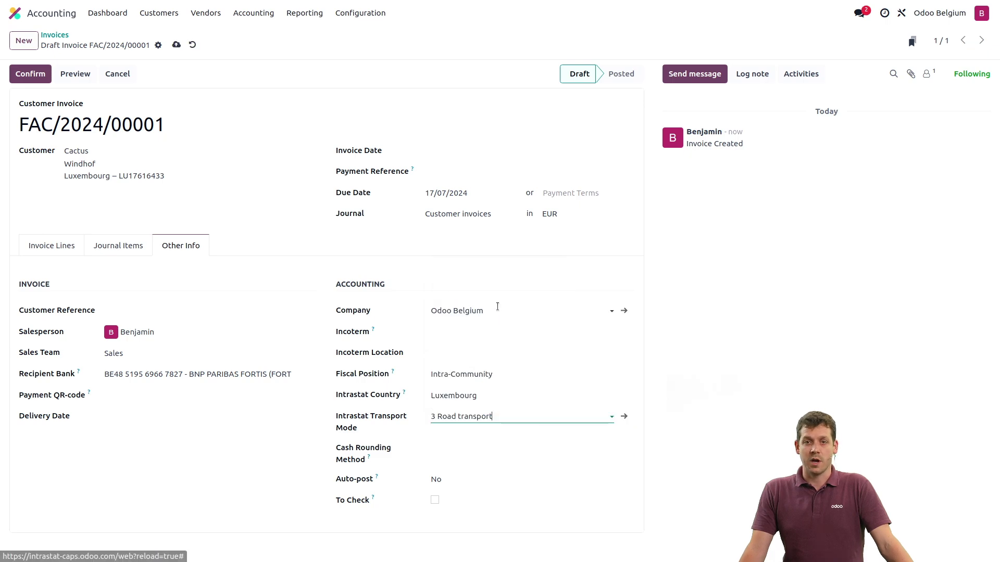
left_click(29, 75)
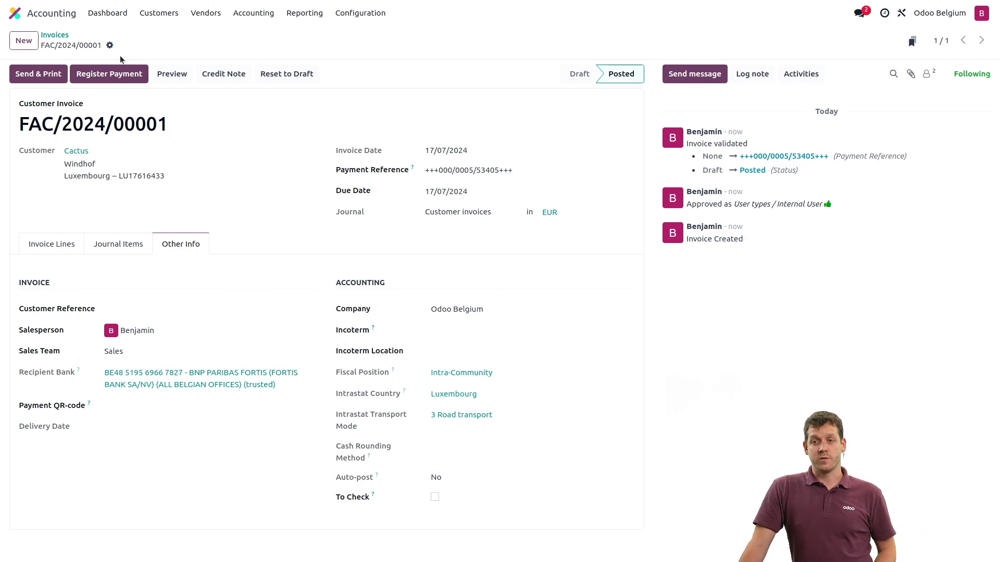
Create a new vendor bill from the Vendors > Bills list.
left_click(210, 13)
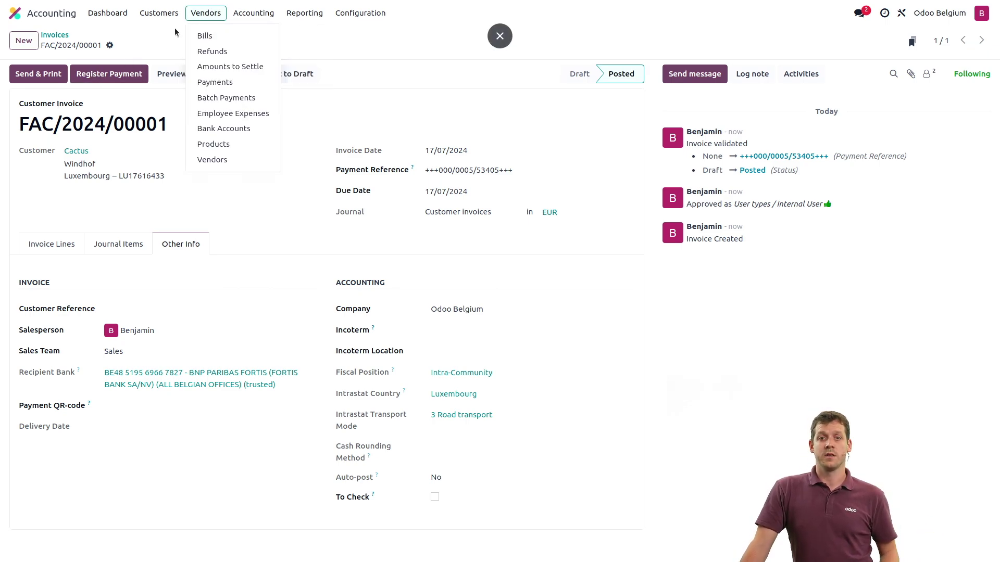
left_click(200, 38)
left_click(23, 40)
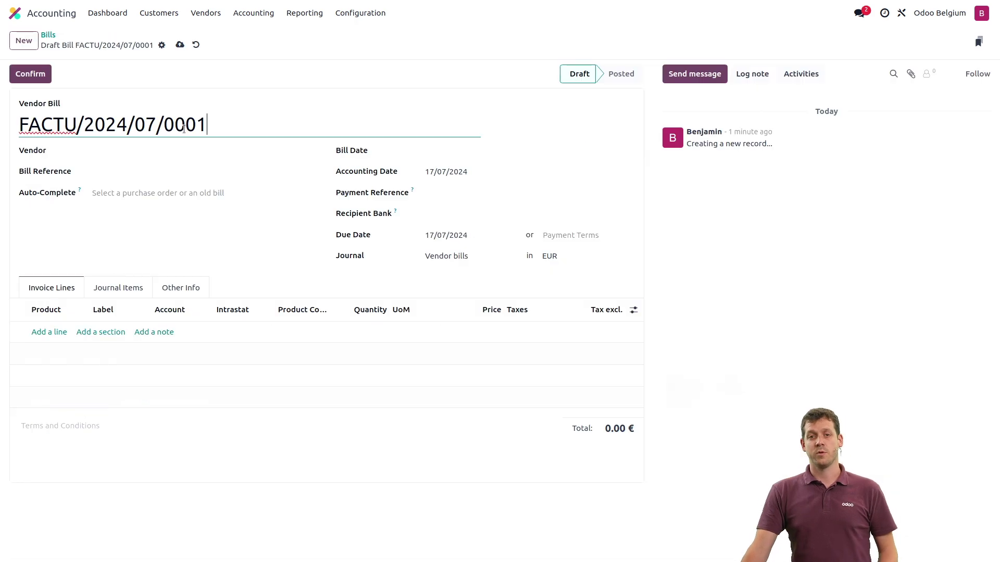
Choose Boulanger as the bill's vendor and check the bill date 16/07/2024.
left_click(132, 150)
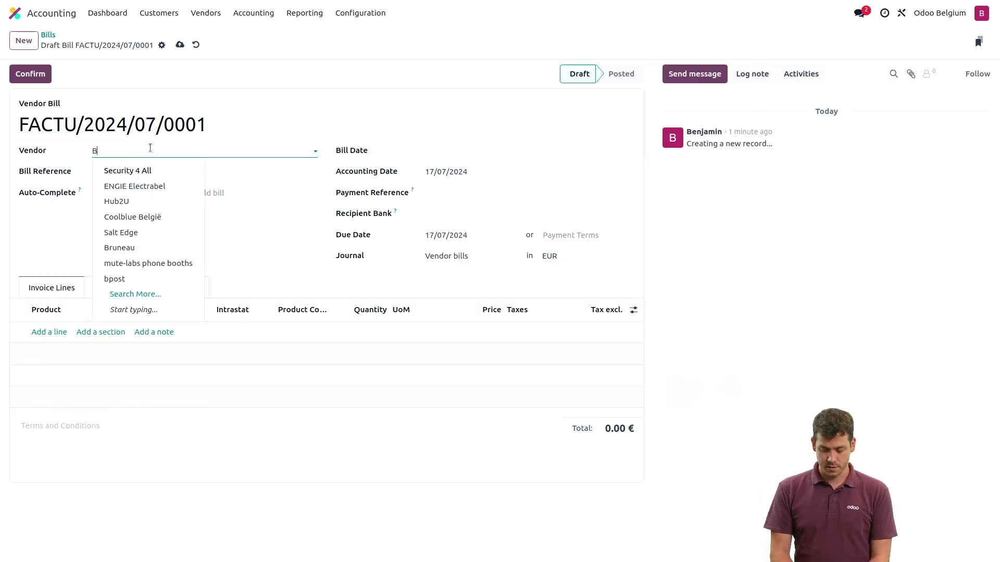
type("Boulang")
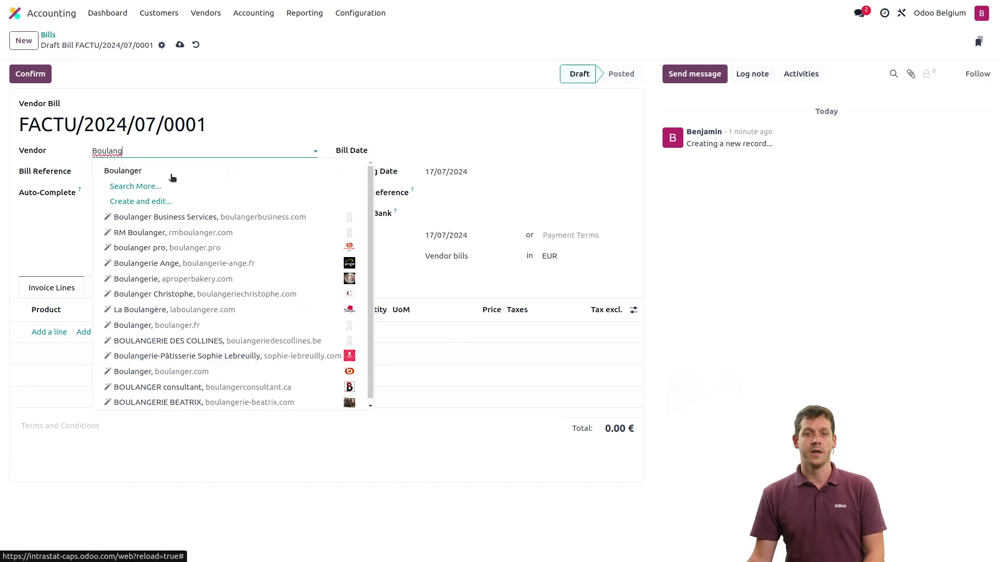
left_click(168, 176)
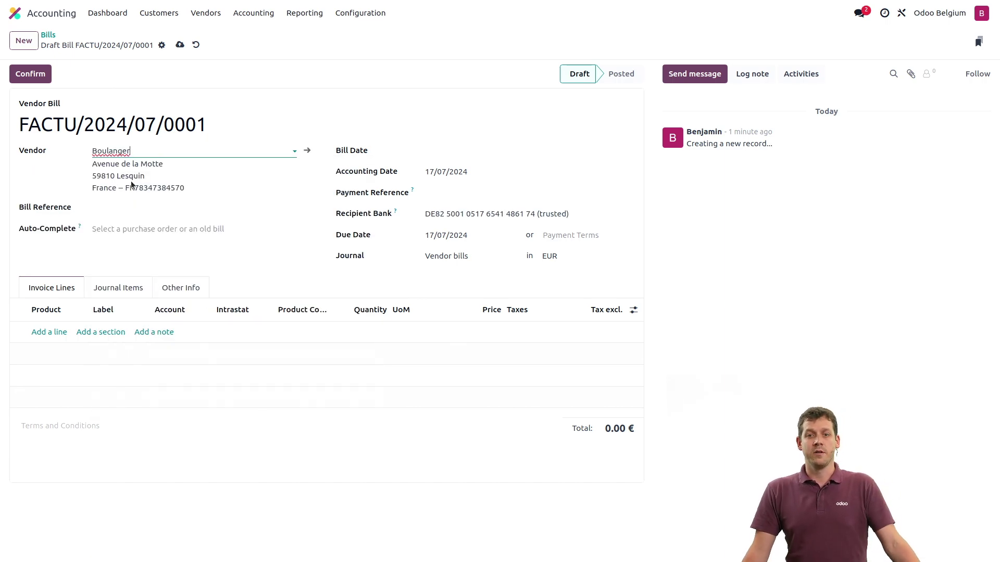
left_click_drag(94, 192, 166, 188)
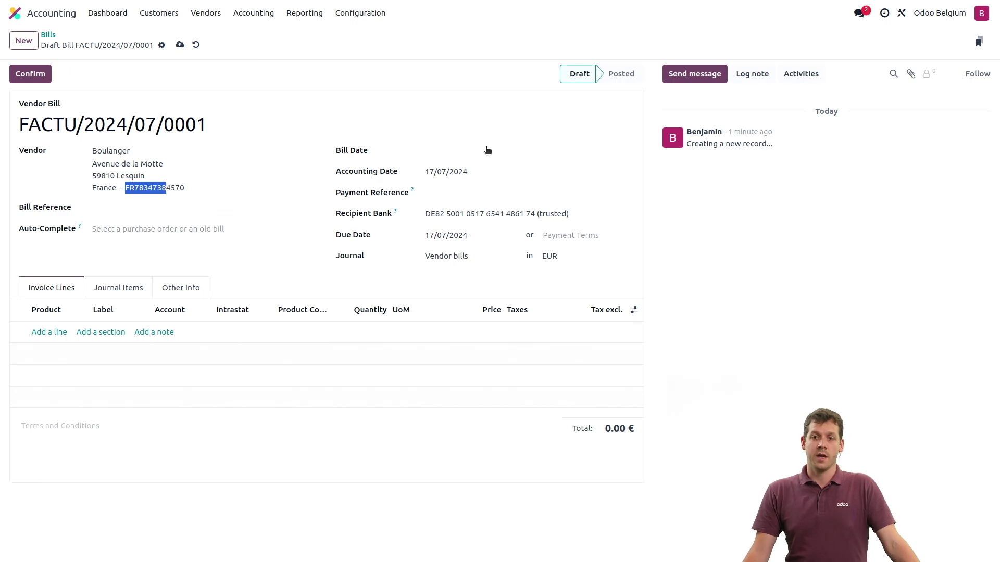
left_click(475, 154)
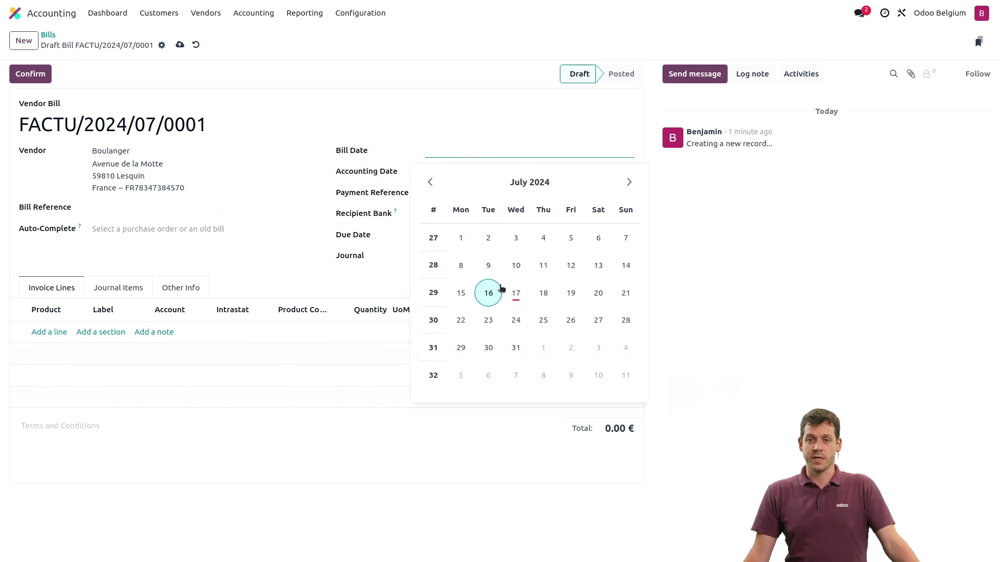
key("Escape")
Add a bill line with product Intrastat and Intrastat transaction code 12.
left_click(49, 334)
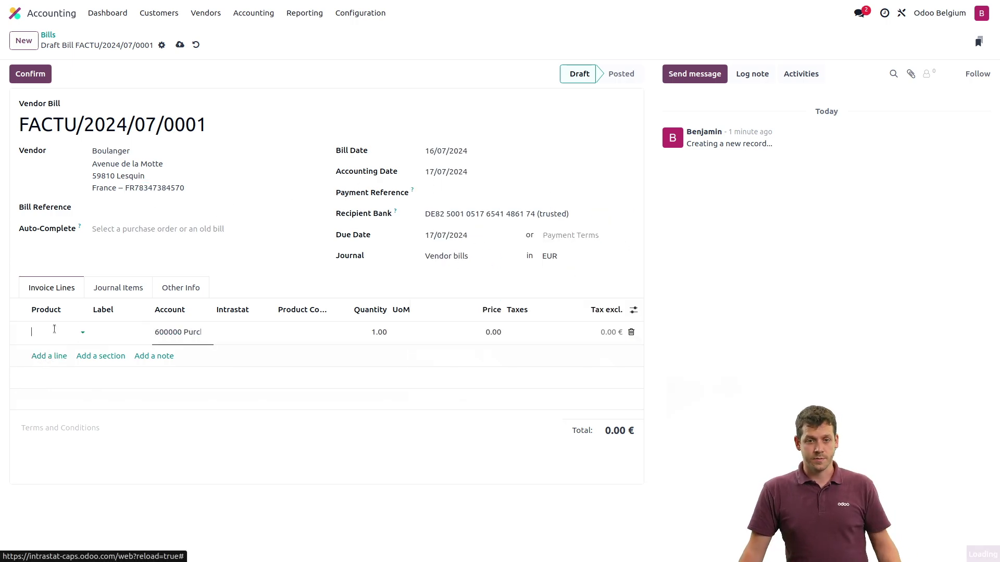
type("Intrastat")
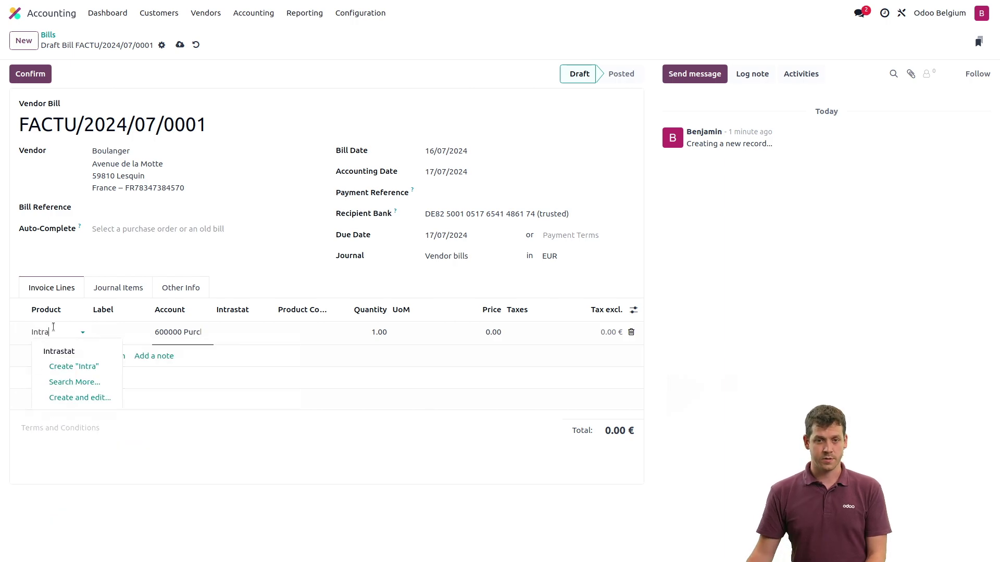
key("Escape")
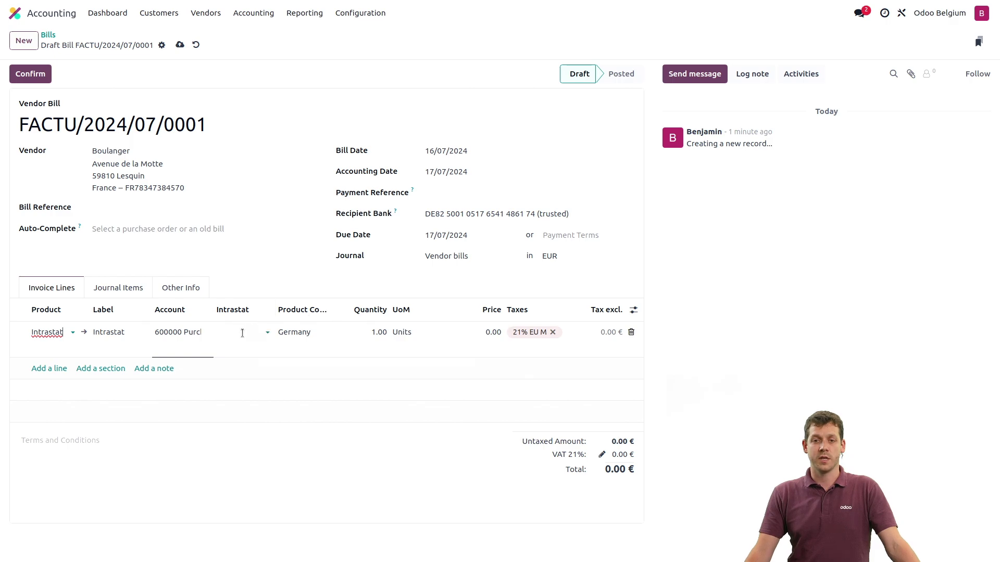
left_click(246, 332)
left_click(259, 367)
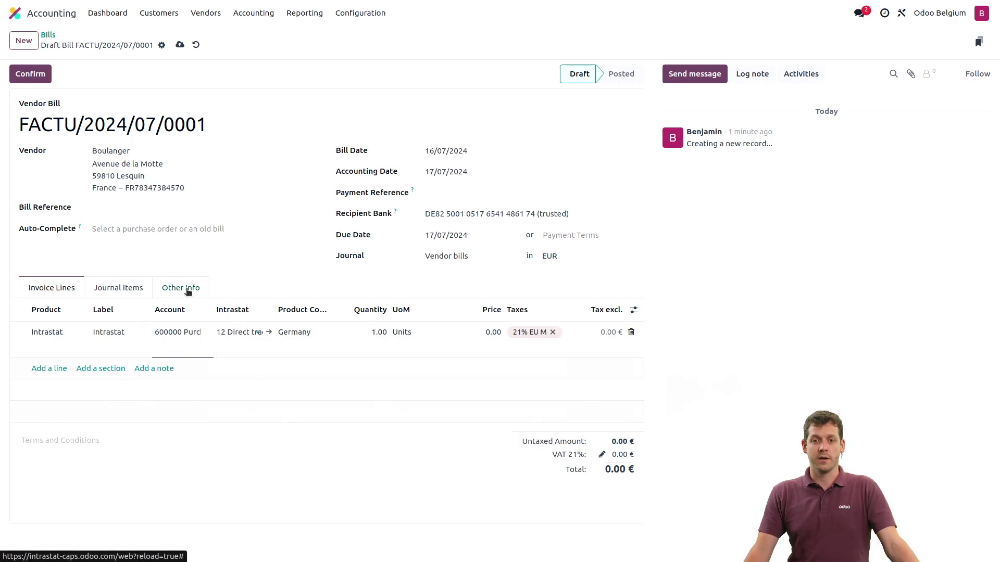
Set the bill's Intrastat Transport Mode to 4 Air transport under Other Info.
left_click(188, 289)
scroll(186, 369, "down", 1)
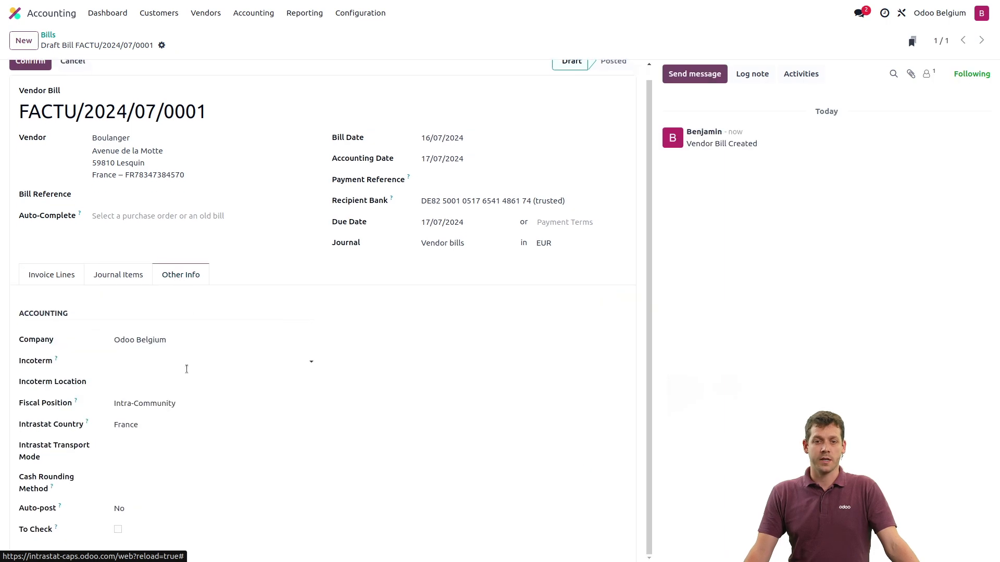
left_click(141, 444)
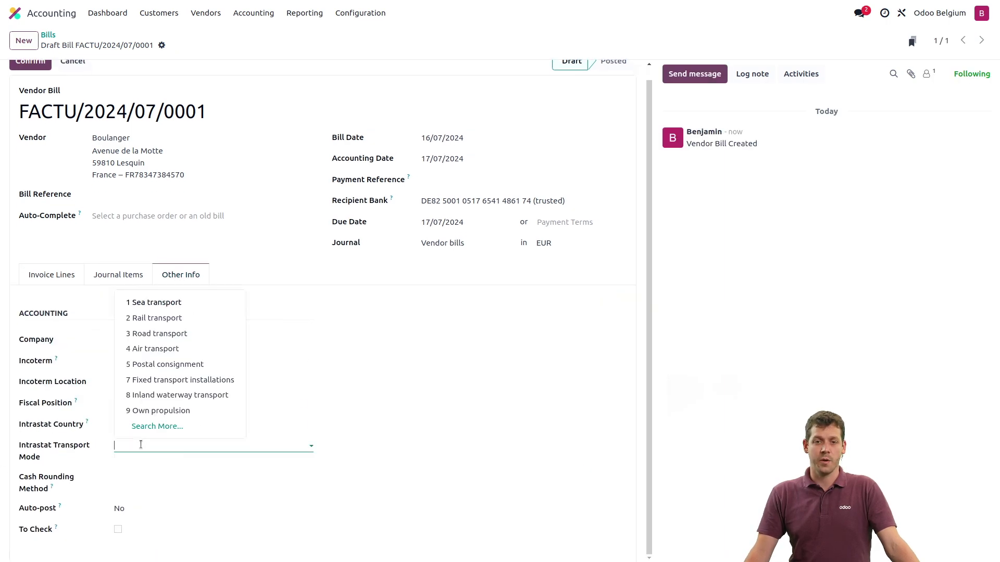
left_click(180, 349)
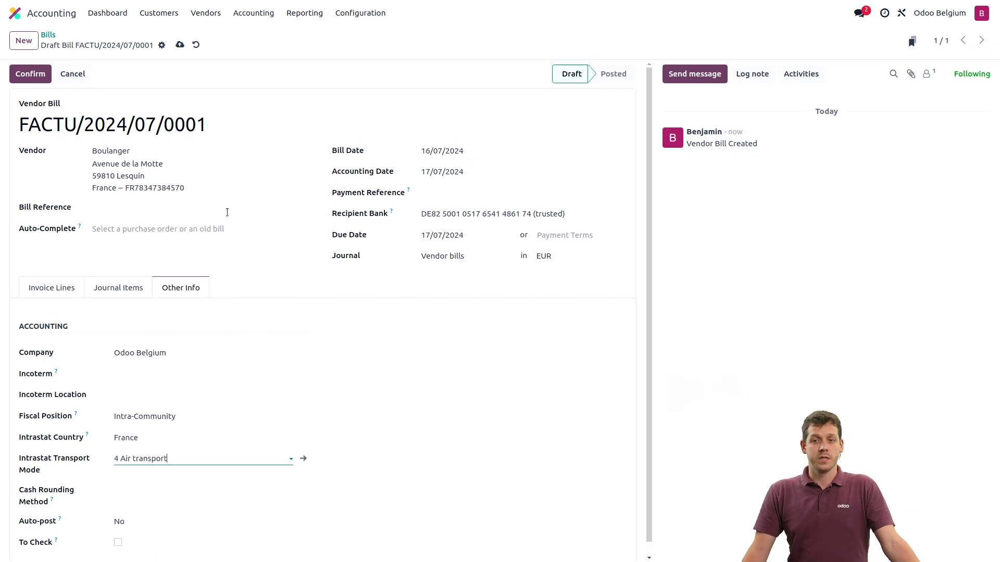
left_click(51, 288)
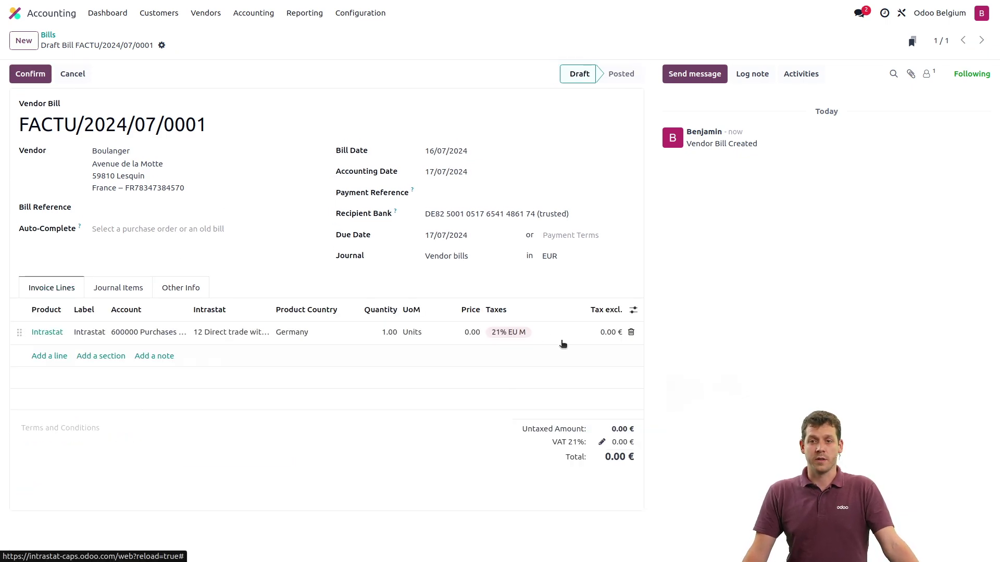
Price the Intrastat line at 20,450.00 € and confirm the vendor bill.
left_click(459, 332)
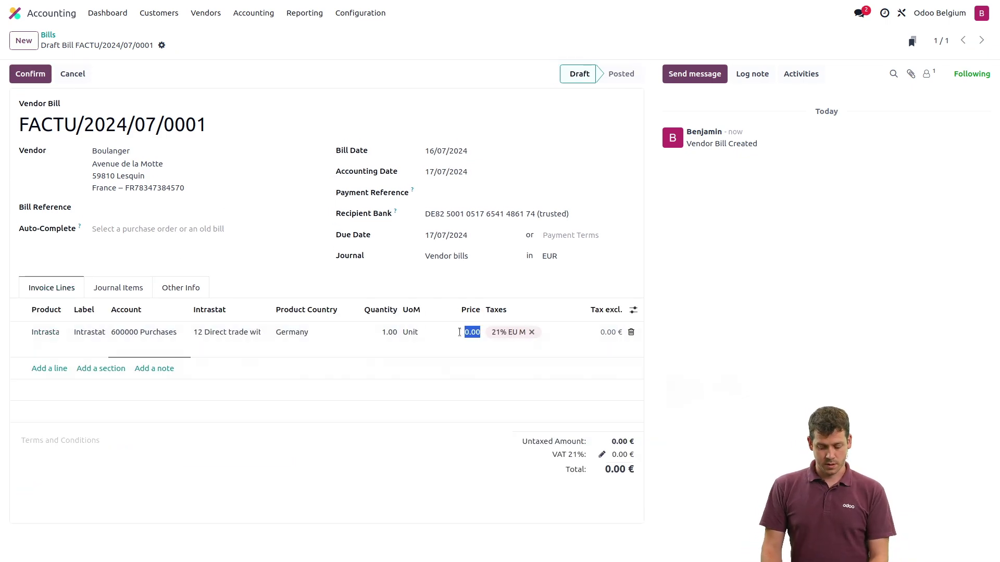
type("20")
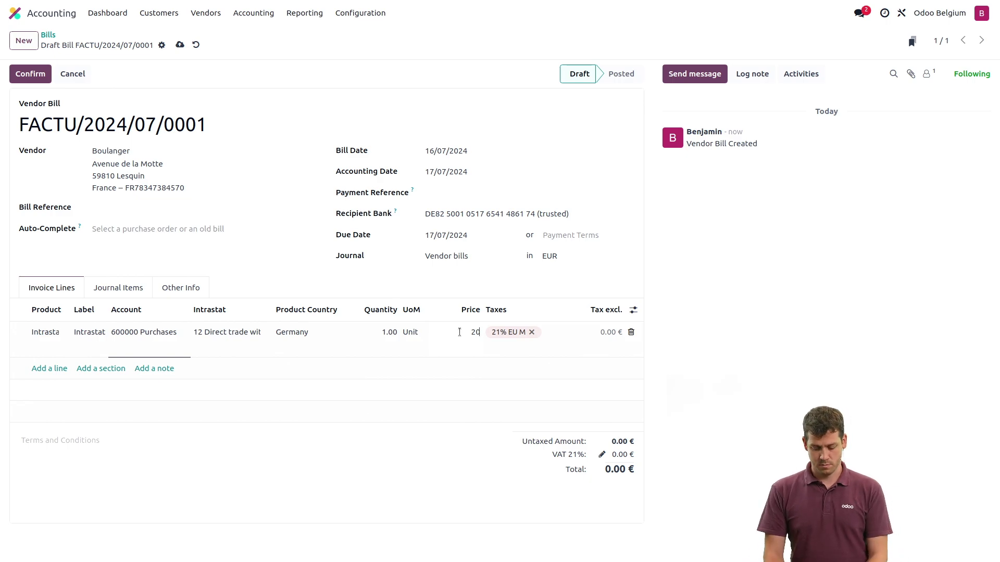
type("450")
left_click(428, 430)
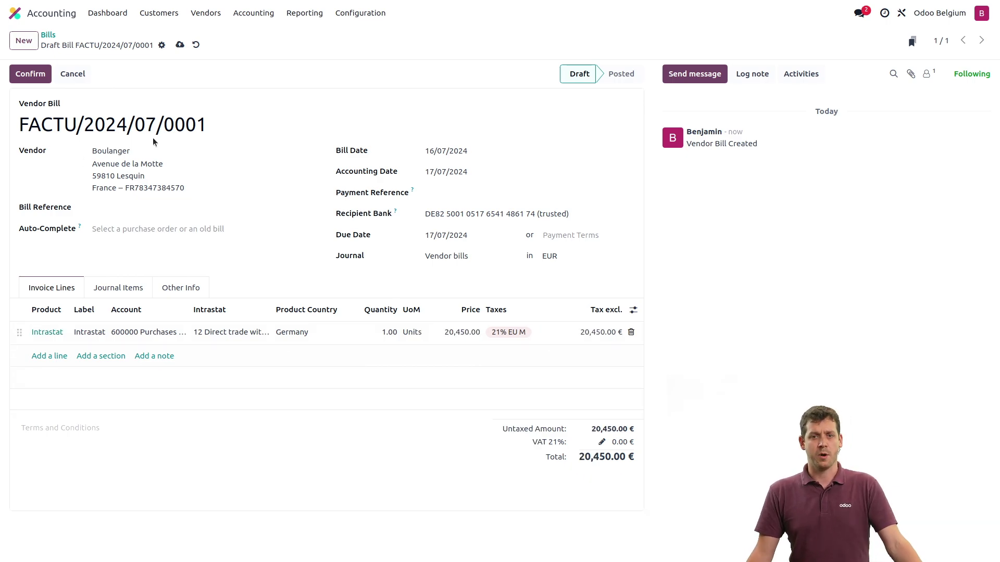
left_click(30, 74)
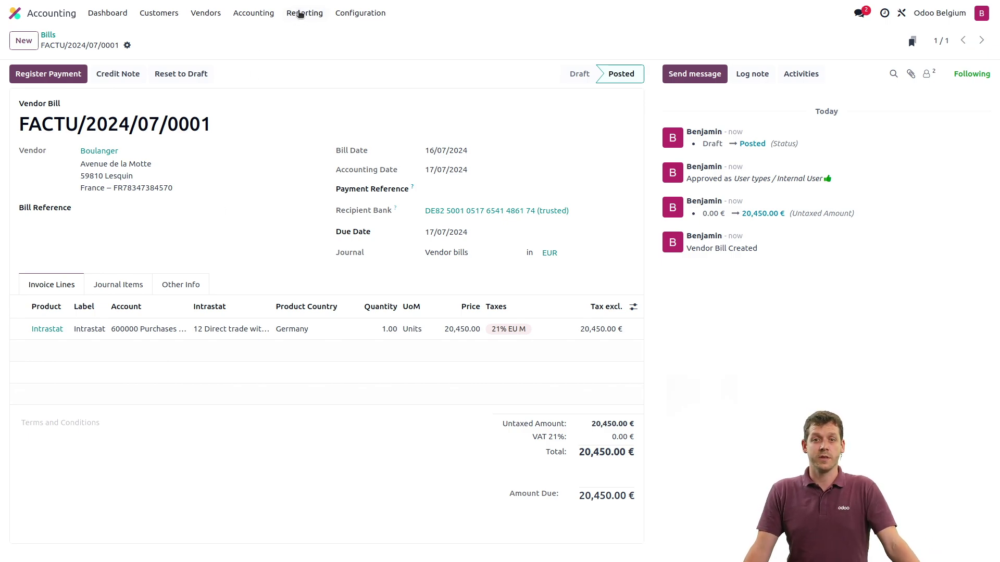
Show the Intrastat Report for This Month (July 2024) and reveal its XLSX/XML export options.
left_click(301, 14)
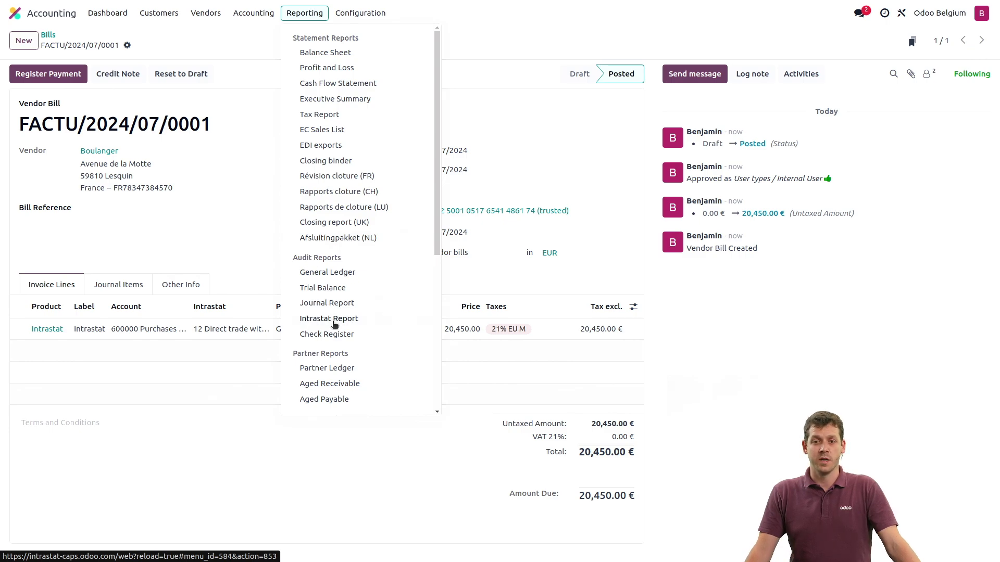
left_click(335, 323)
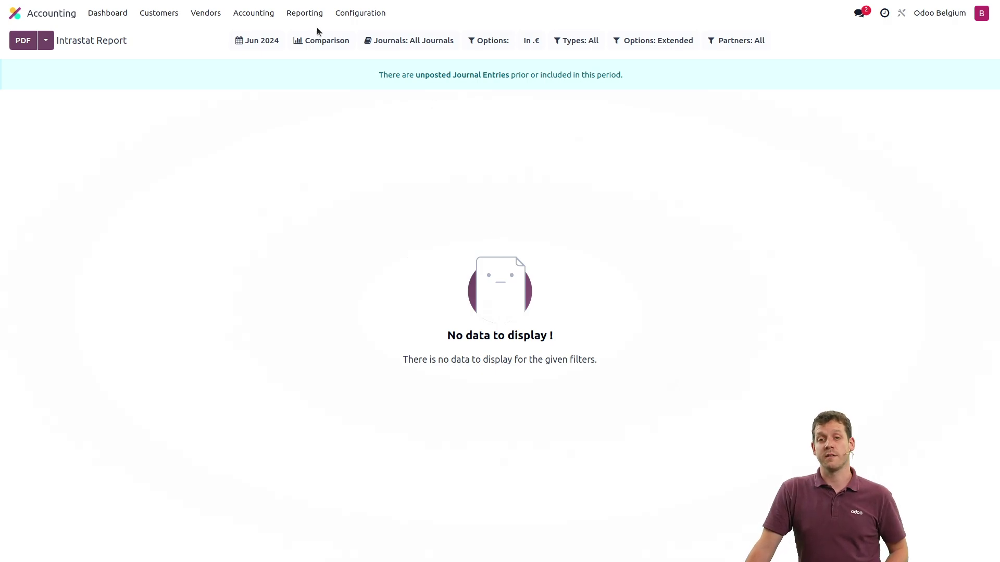
left_click(263, 42)
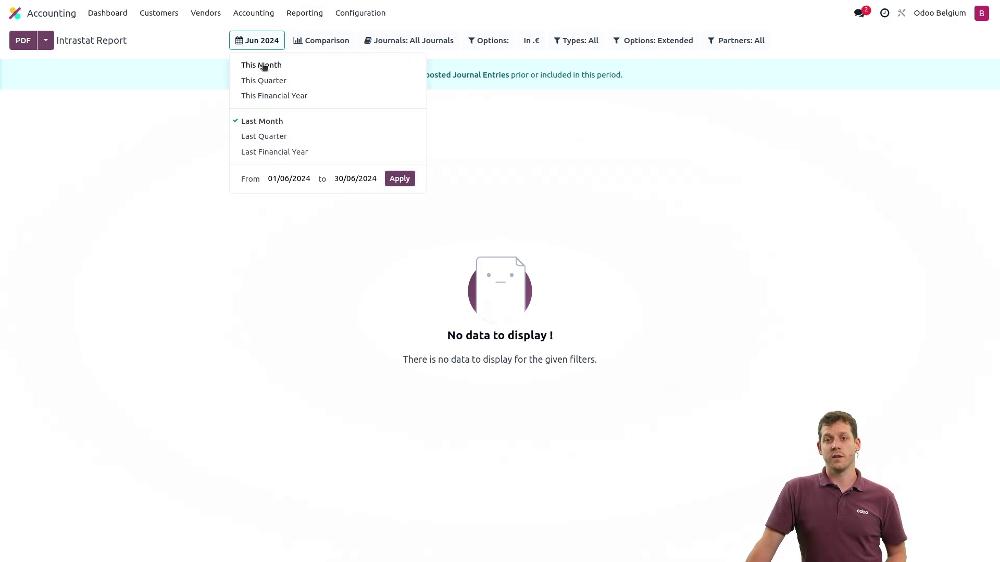
left_click(262, 64)
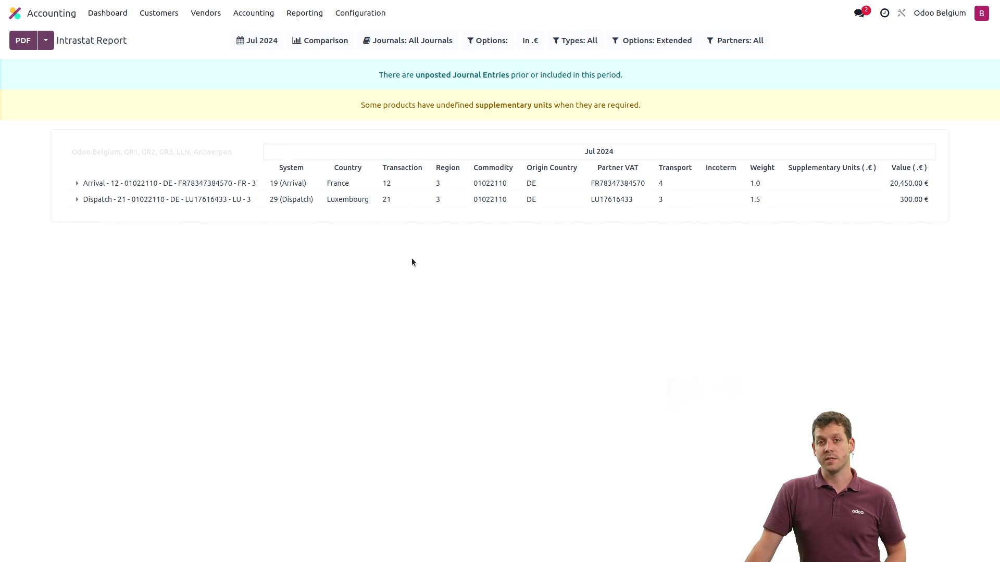
left_click(46, 40)
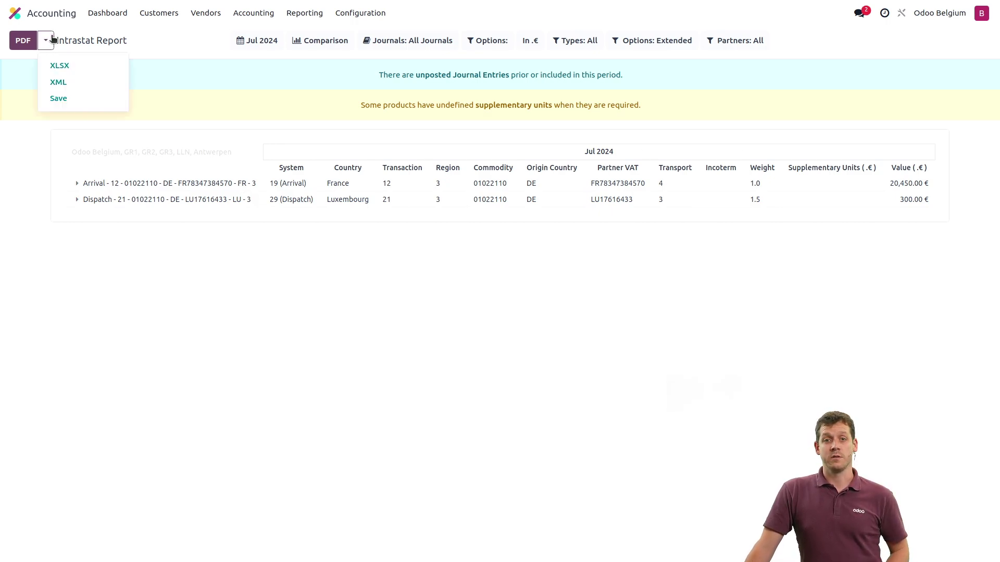